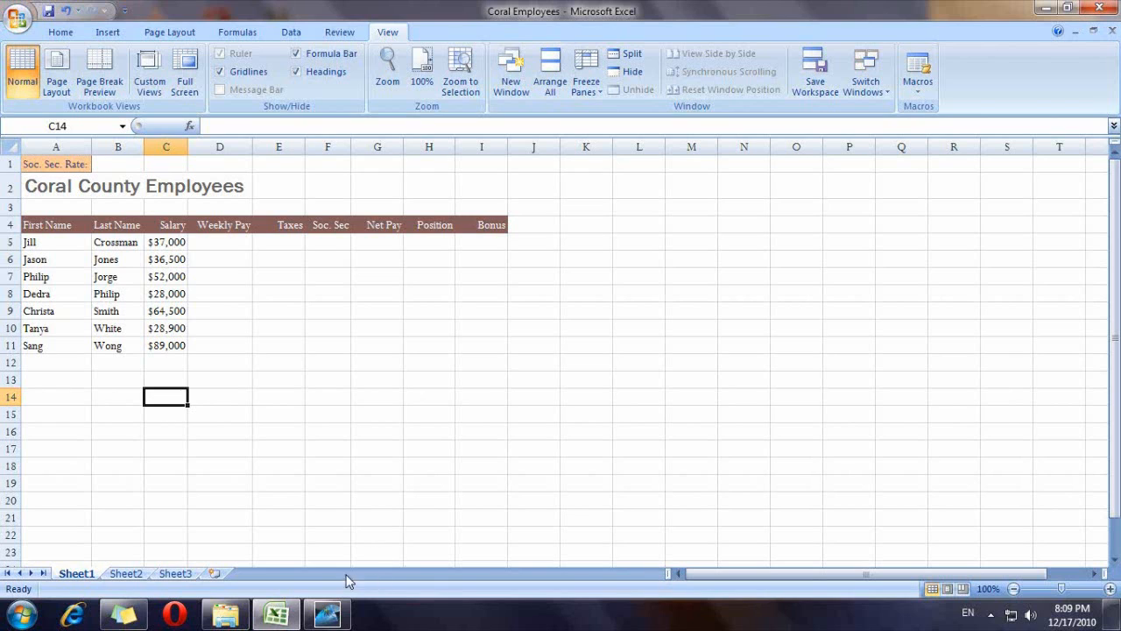
click(221, 228)
click(289, 227)
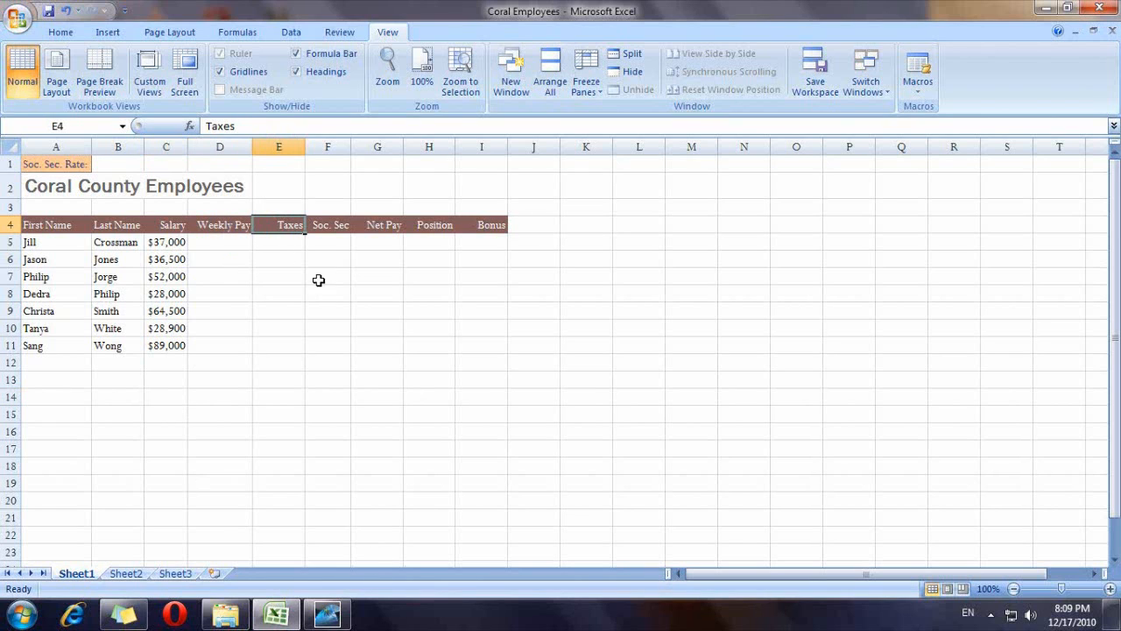
click(330, 225)
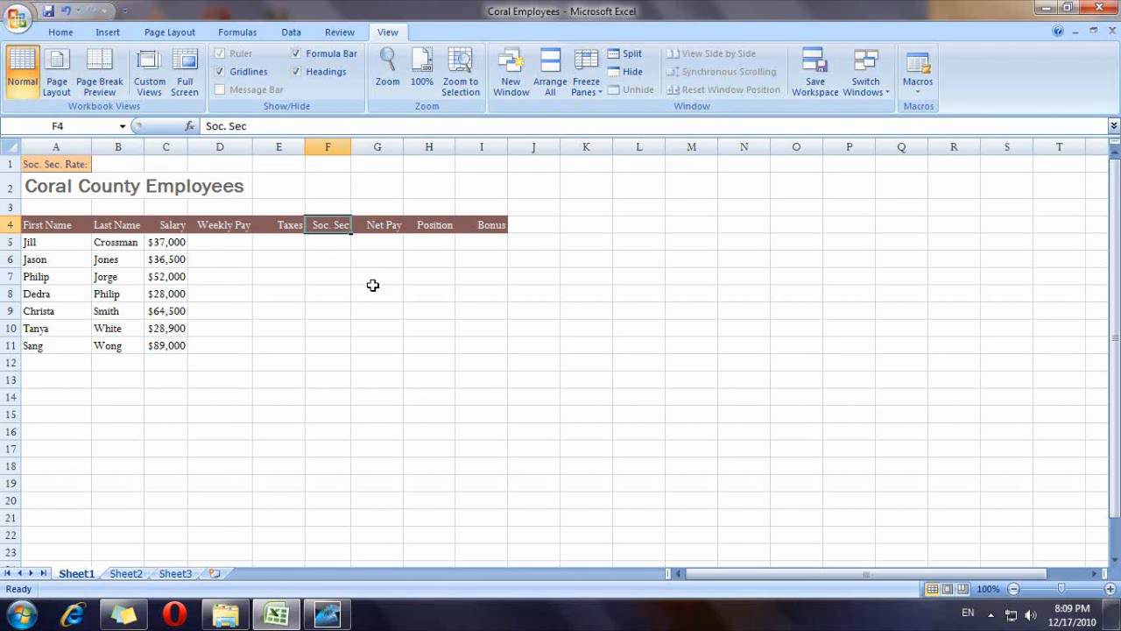
click(385, 226)
click(488, 227)
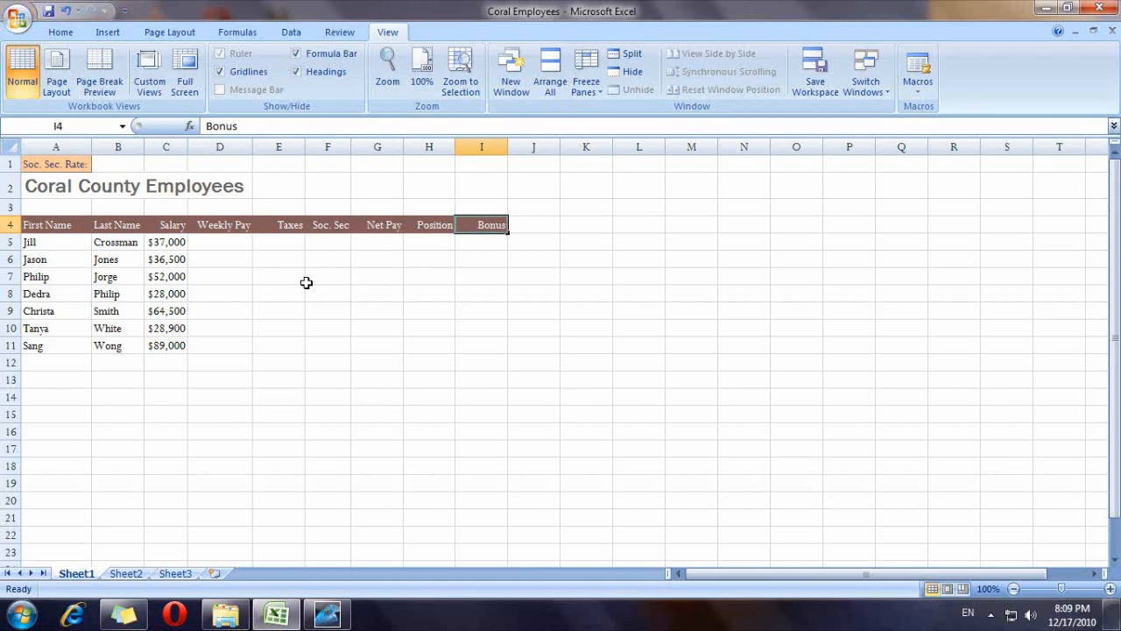
- Calculate the weekly pay in D5 as =C5/52 and fill the formula down to D11
double_click(217, 240)
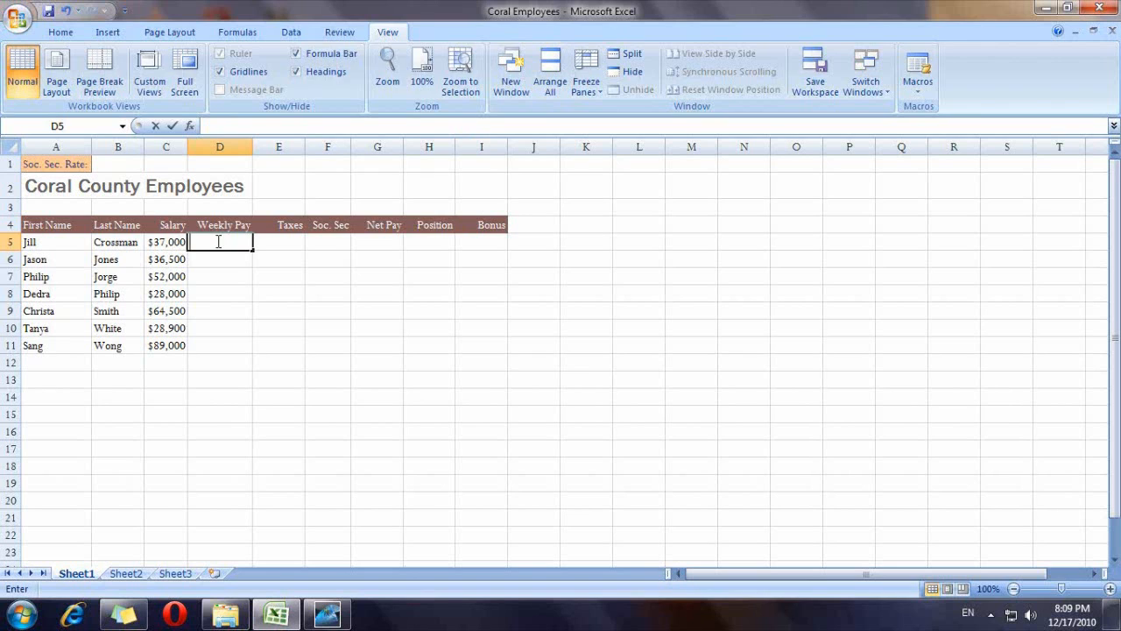
click(163, 248)
double_click(233, 245)
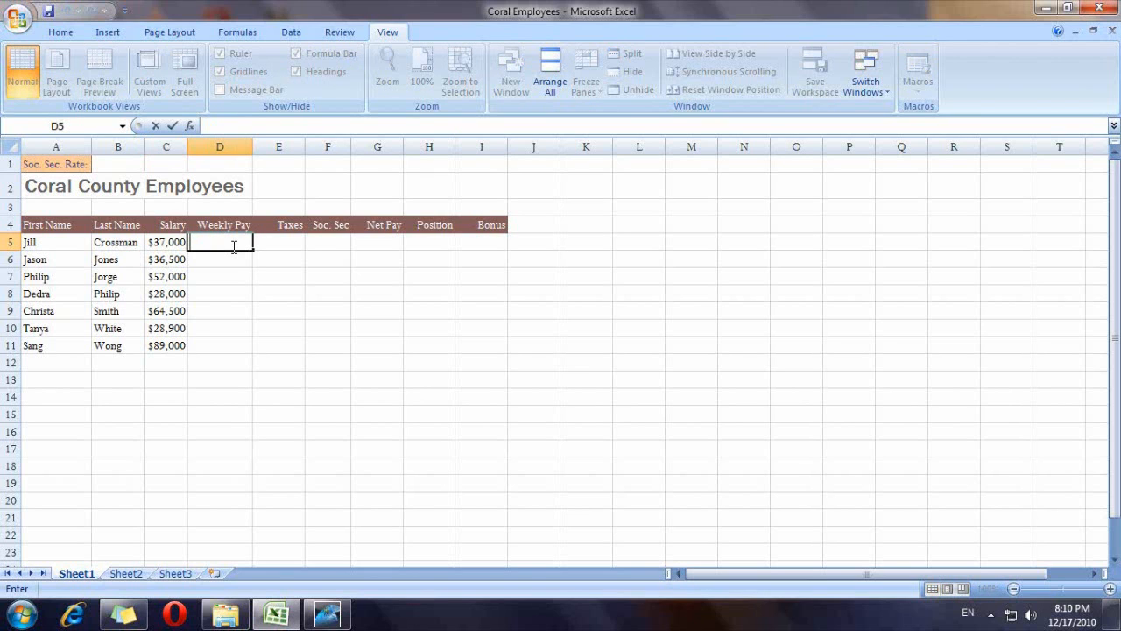
text(=)
click(169, 244)
text(/52)
key(Return)
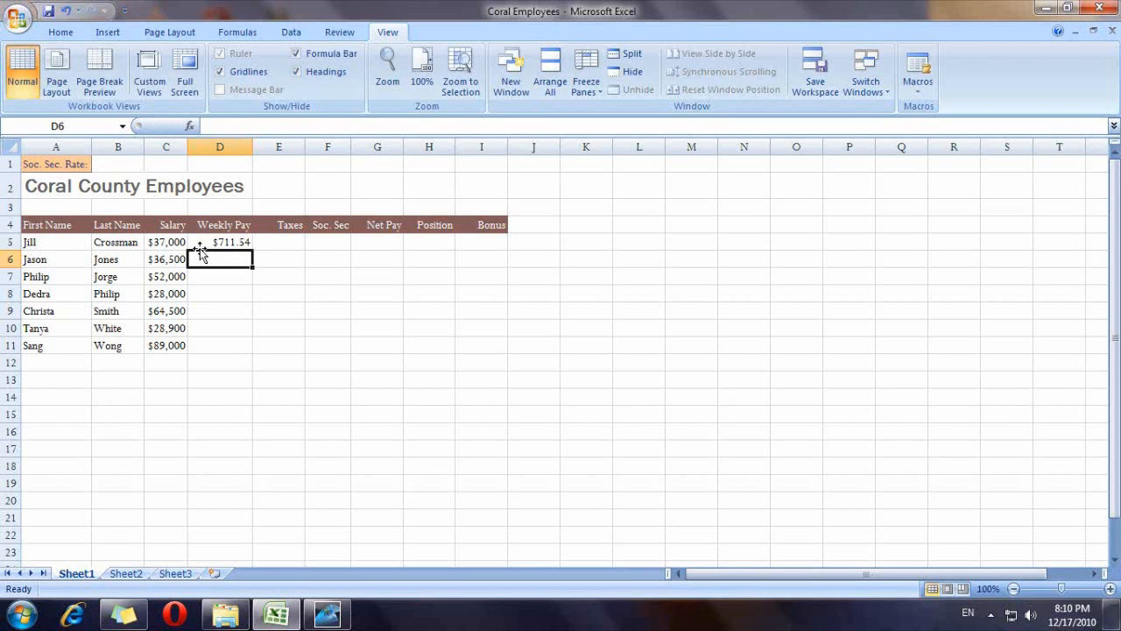
click(239, 248)
drag(251, 249, 237, 344)
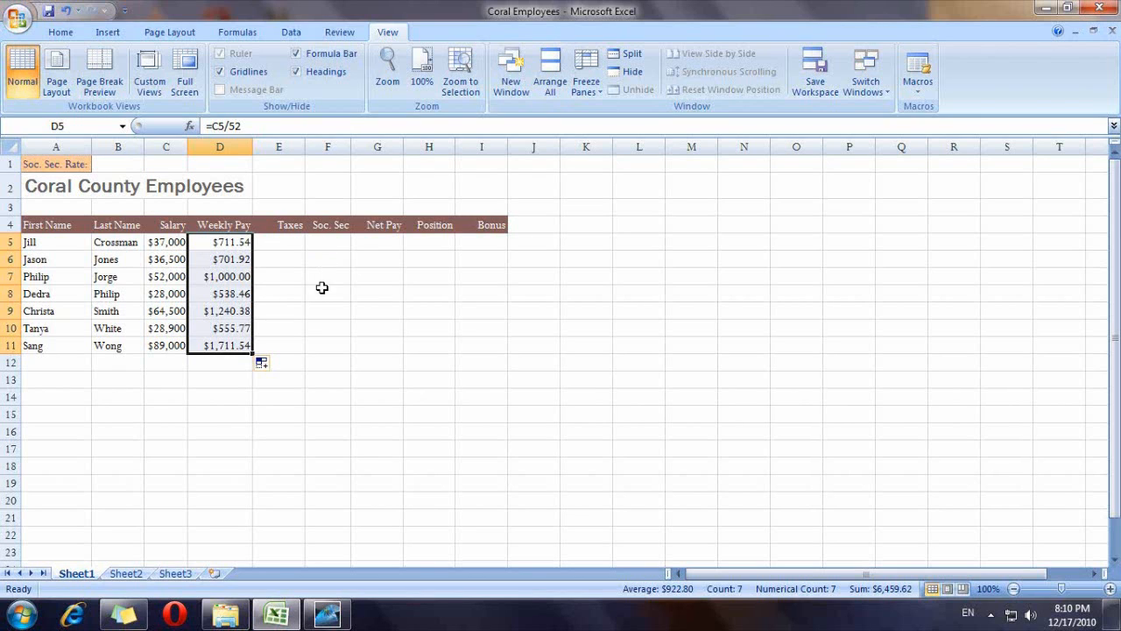
- Enter the label Average in C12 and format it right-aligned and italic
double_click(132, 361)
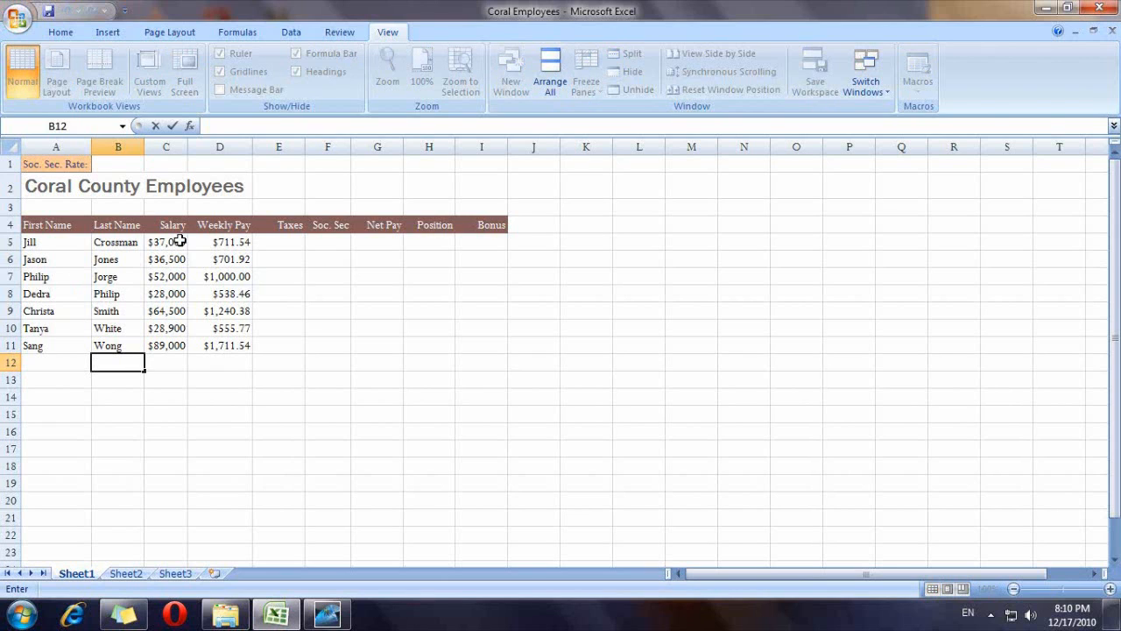
click(180, 357)
text(Average)
click(206, 430)
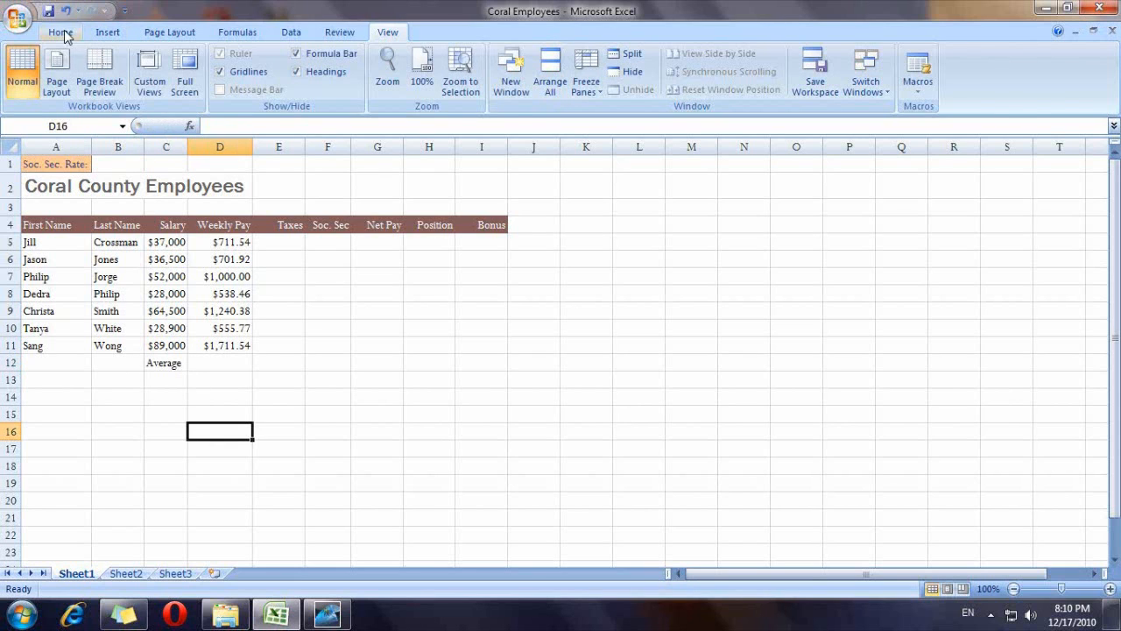
click(60, 32)
click(171, 361)
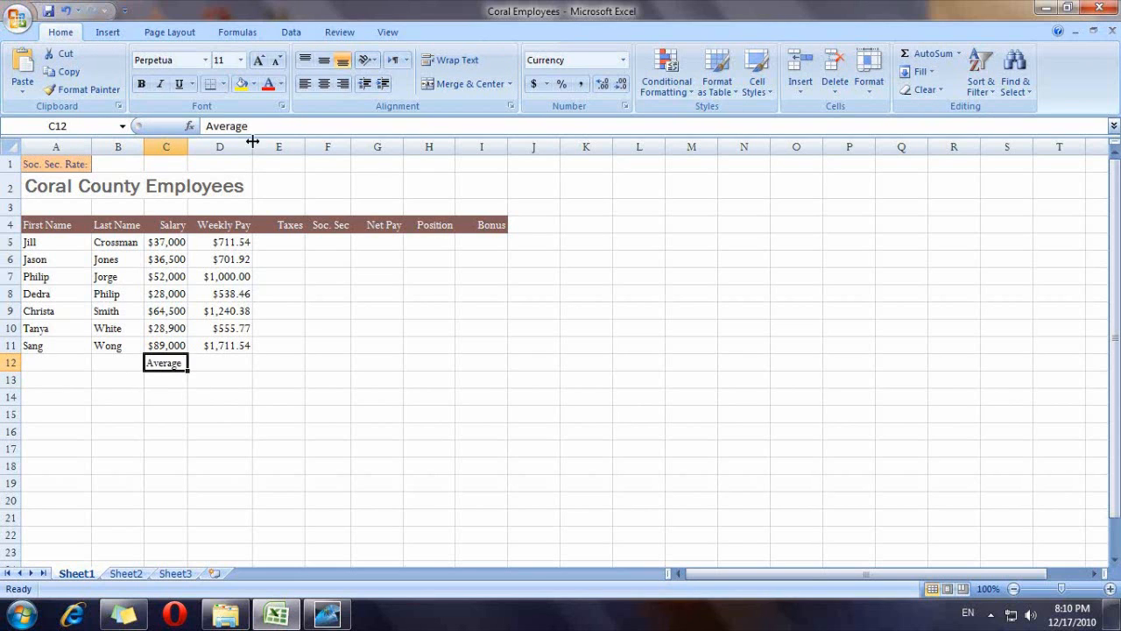
click(342, 84)
click(161, 83)
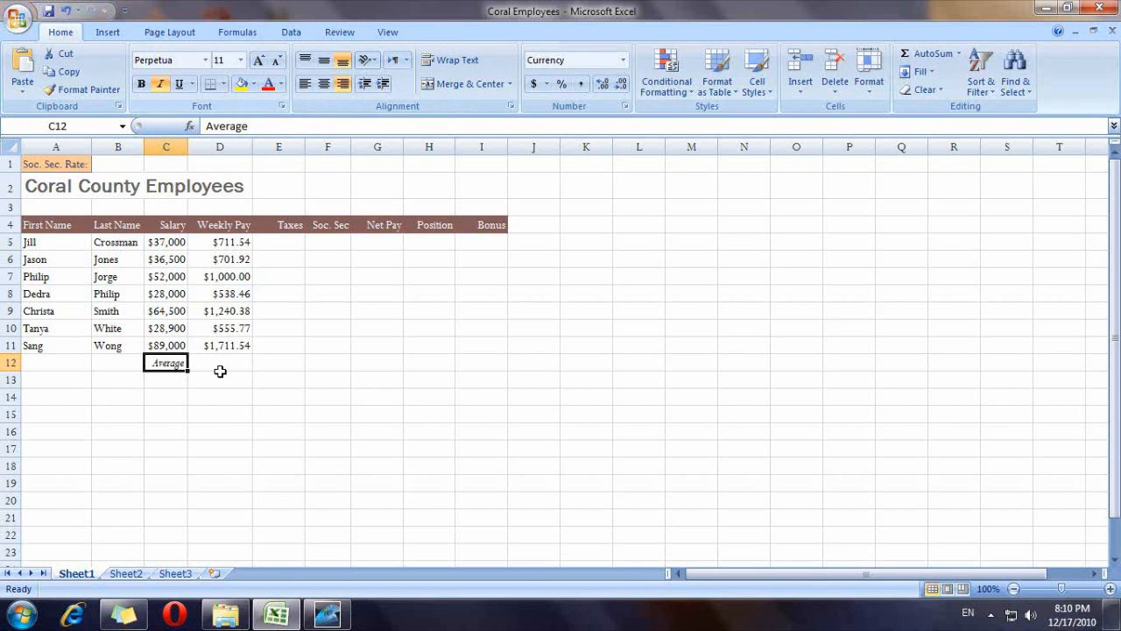
- Cut the label text Average out of C12
drag(158, 366, 123, 366)
click(170, 366)
double_click(170, 362)
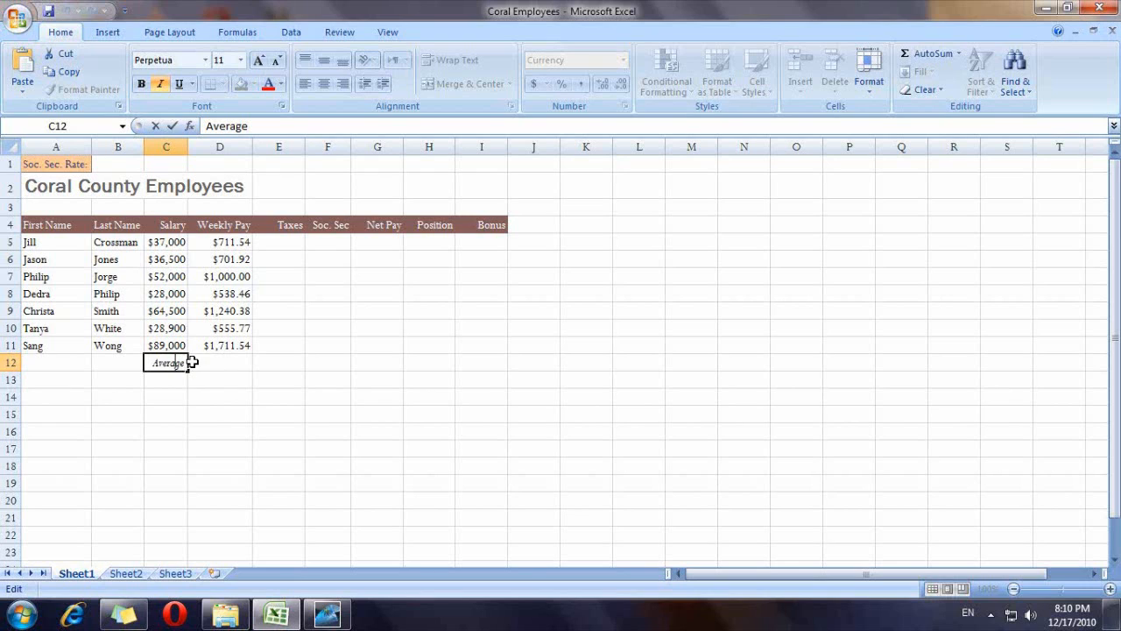
drag(193, 362, 141, 362)
key(ctrl+x)
- Enter the label Average in B12 and make it right-aligned and italic
click(113, 363)
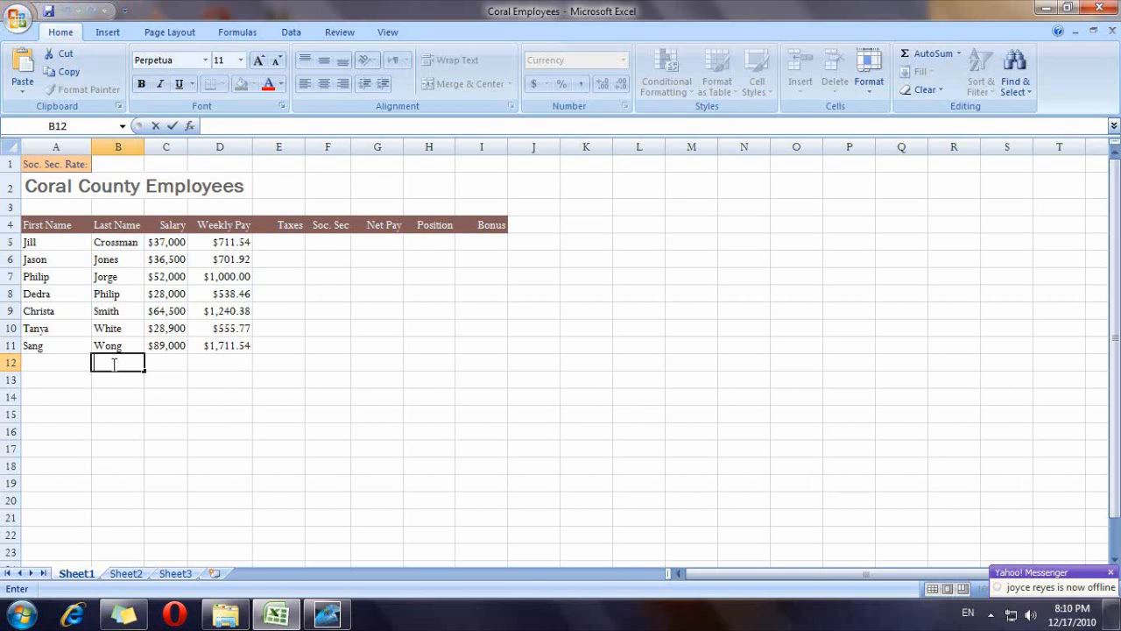
text(Average)
click(111, 425)
click(112, 362)
click(342, 83)
click(160, 83)
- Calculate the average salary in C12 with the formula =AVERAGE(C5:C11)
click(162, 363)
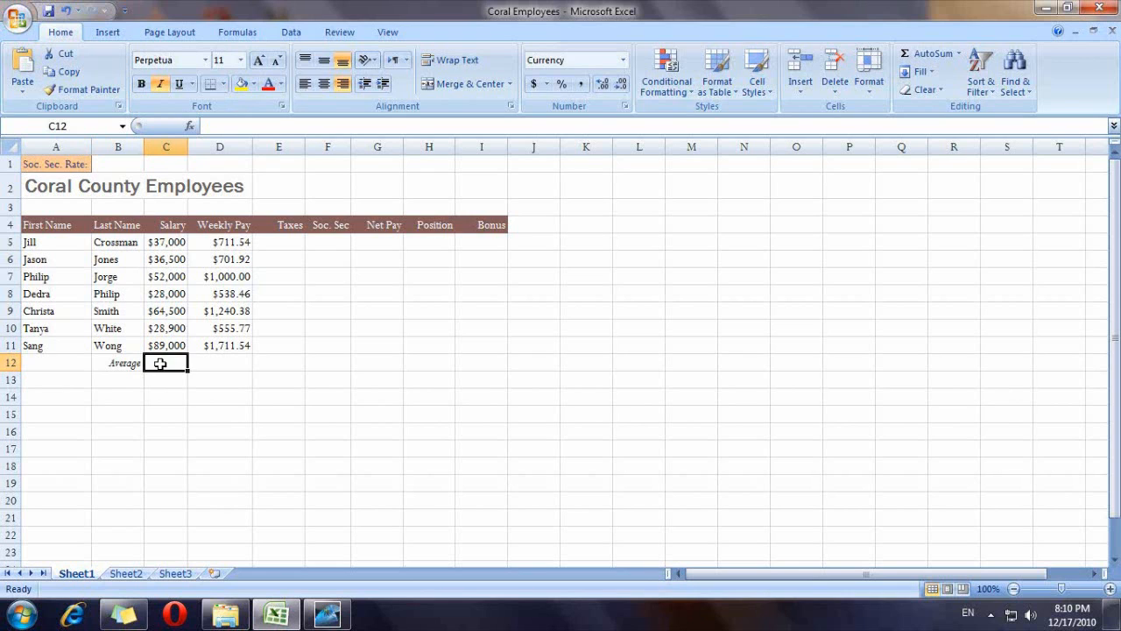
text(=AV)
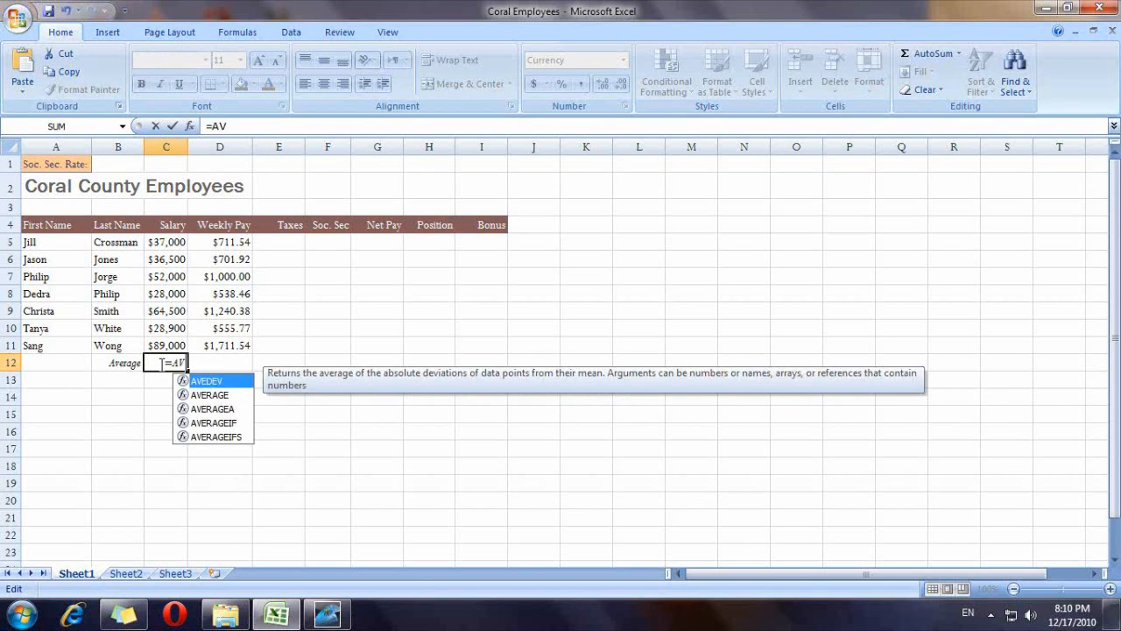
text(ERAGE()
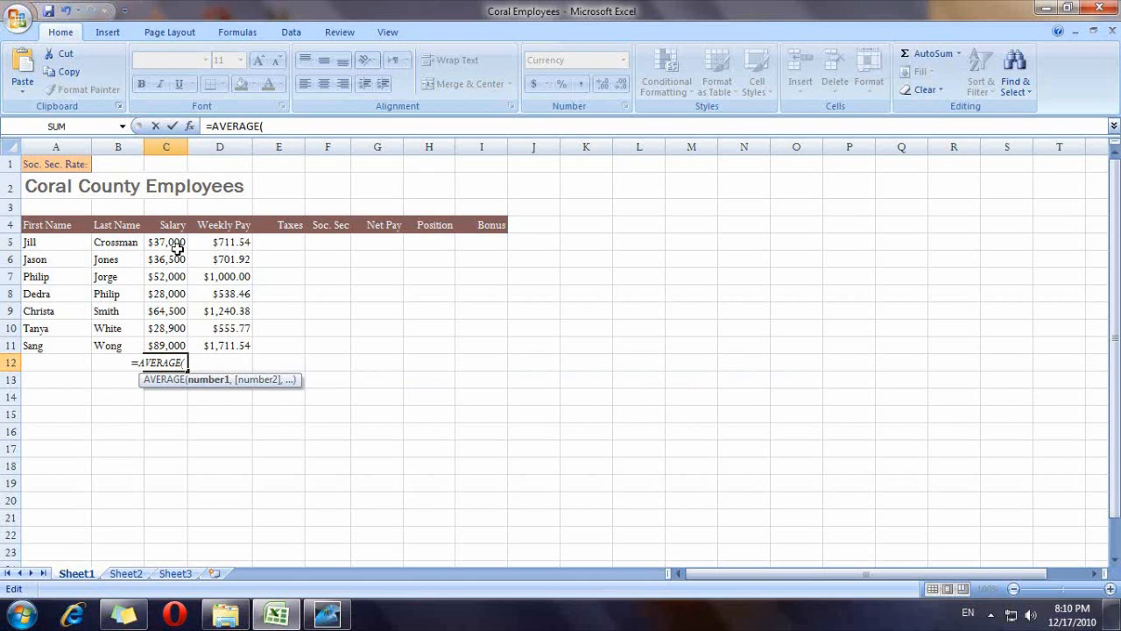
drag(177, 249, 166, 348)
key(Return)
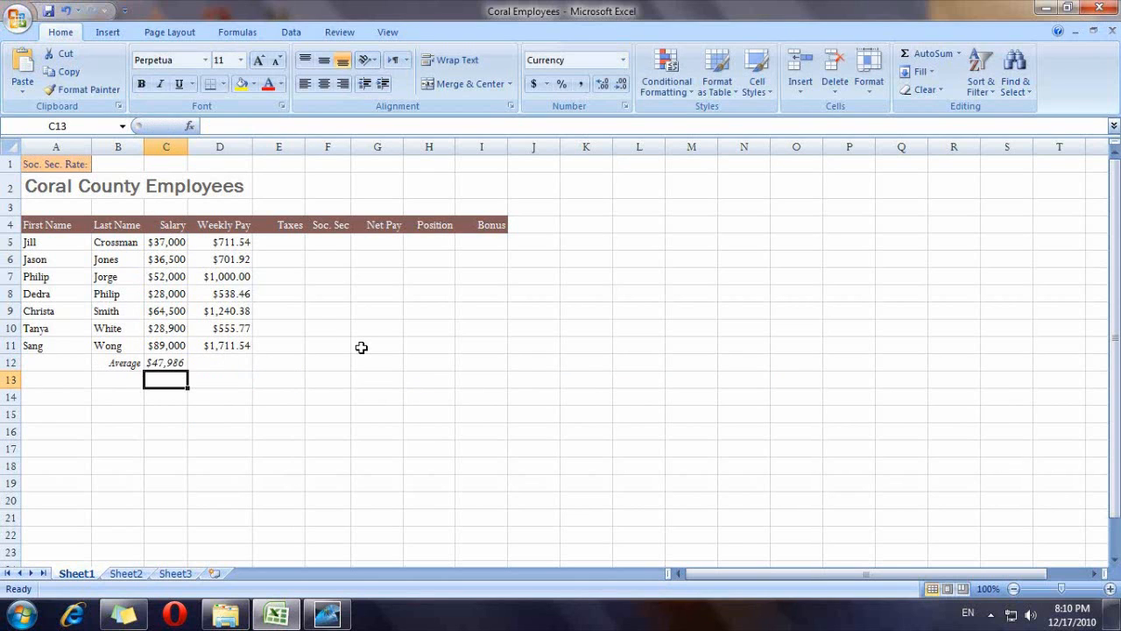
- Remove the italics from the average in C12 and fill its formula across to D12
click(180, 362)
click(159, 84)
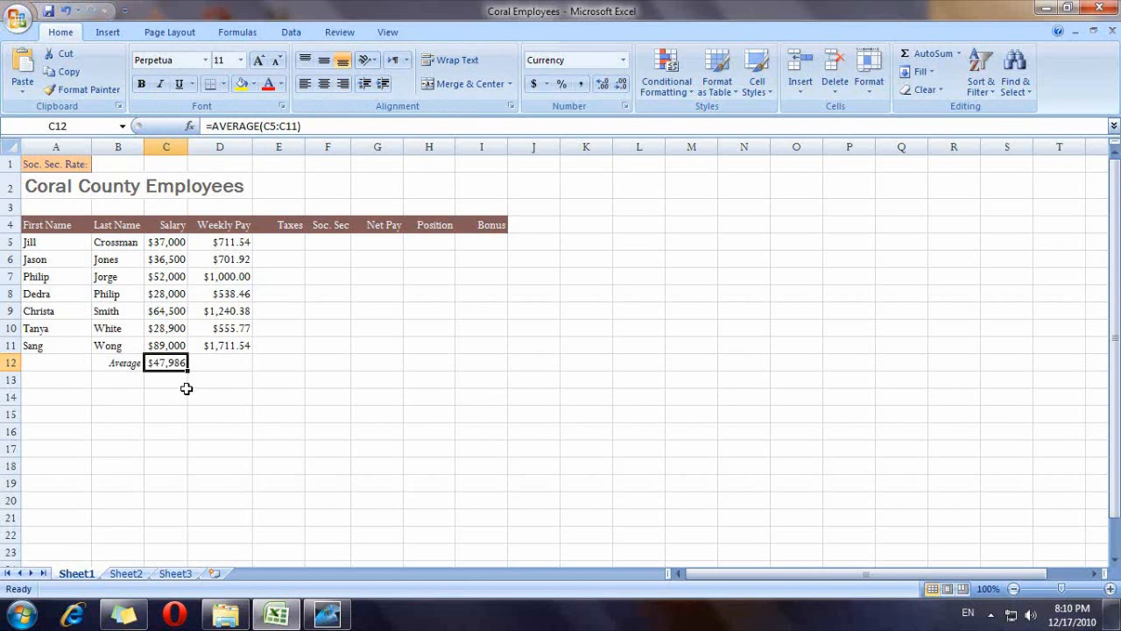
drag(187, 368, 239, 367)
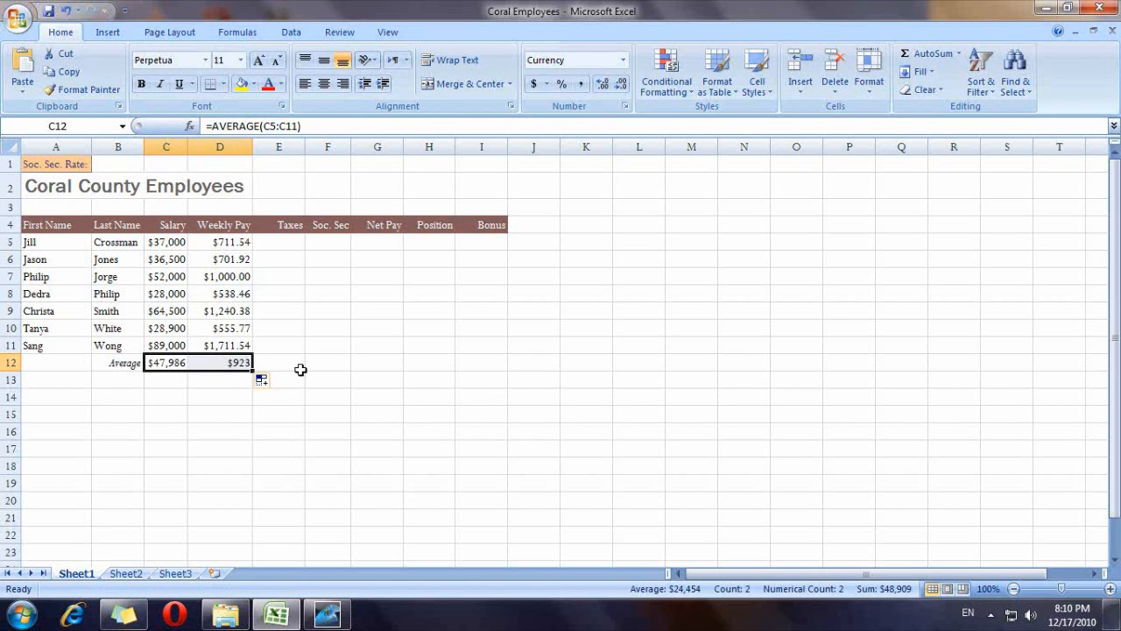
click(233, 410)
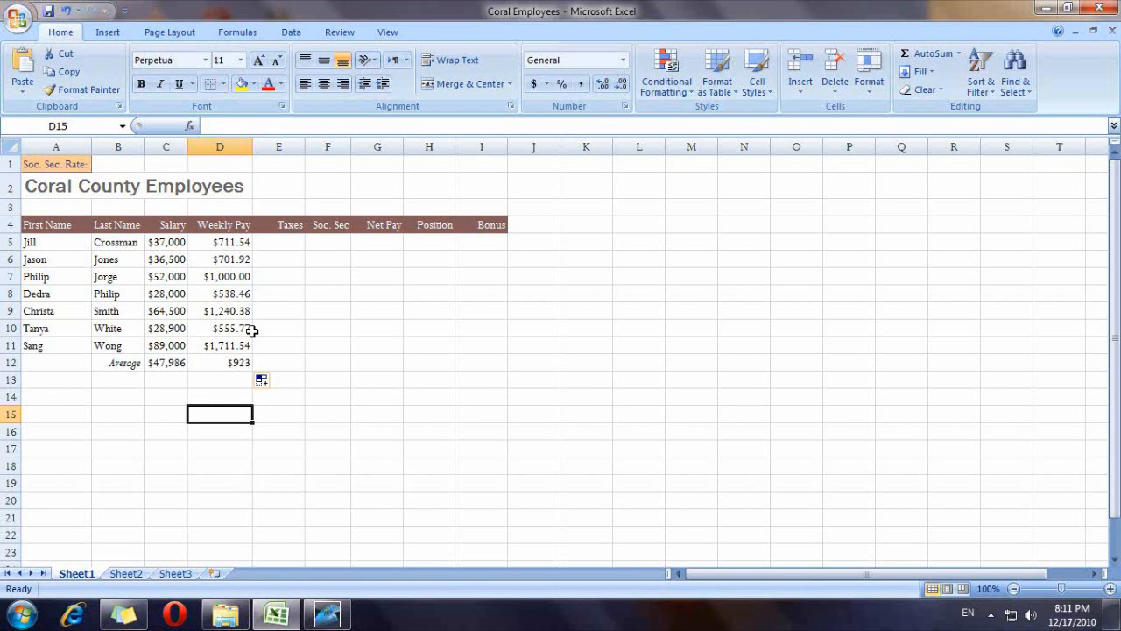
- Calculate the taxes in E5 with =IF(C5<30000, D5*15%, D5*28%)
double_click(278, 245)
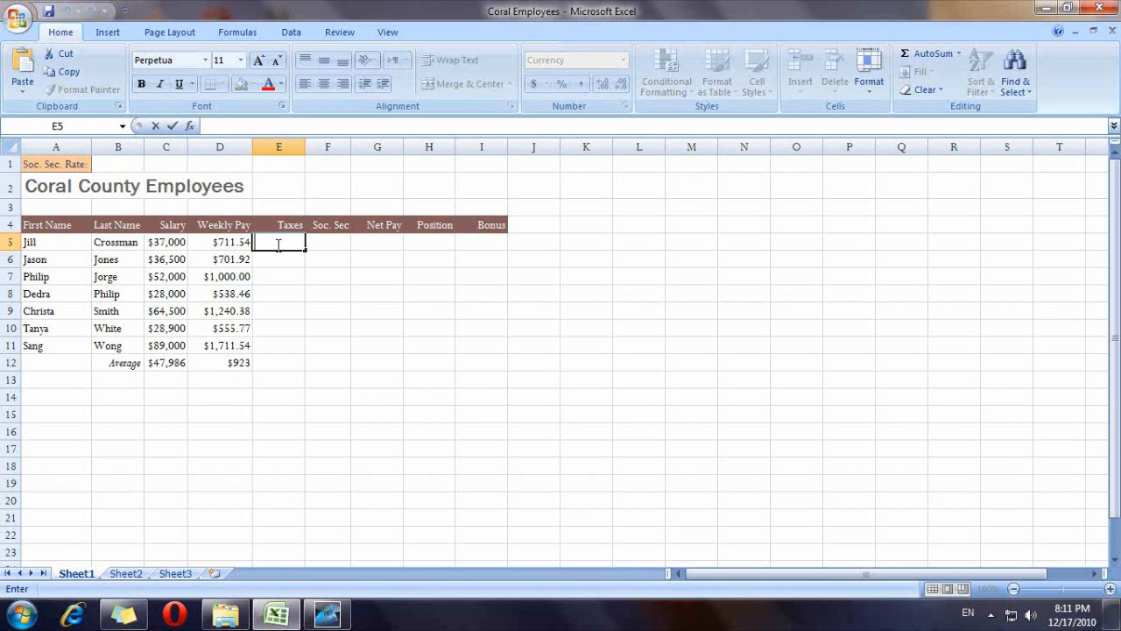
text(=IF)
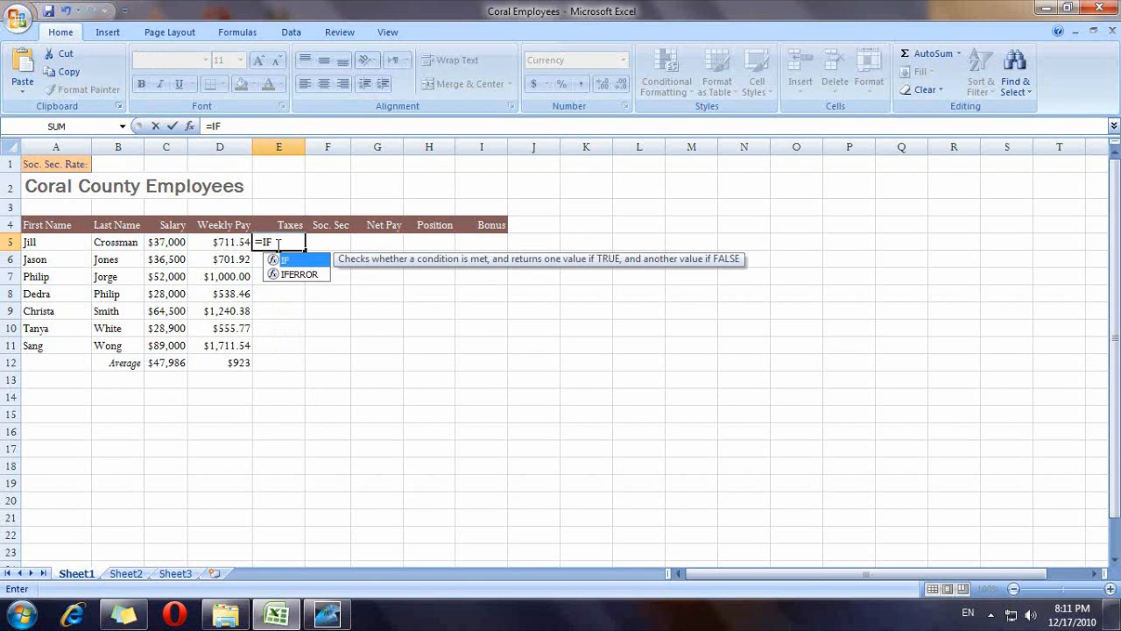
text(()
click(171, 244)
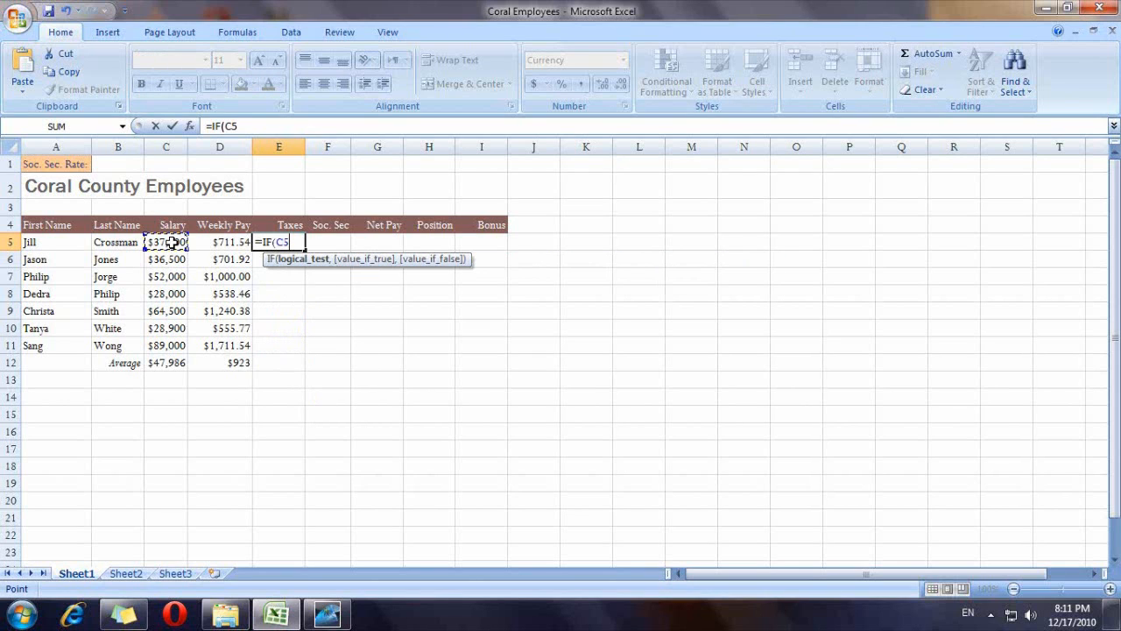
text(<30000,)
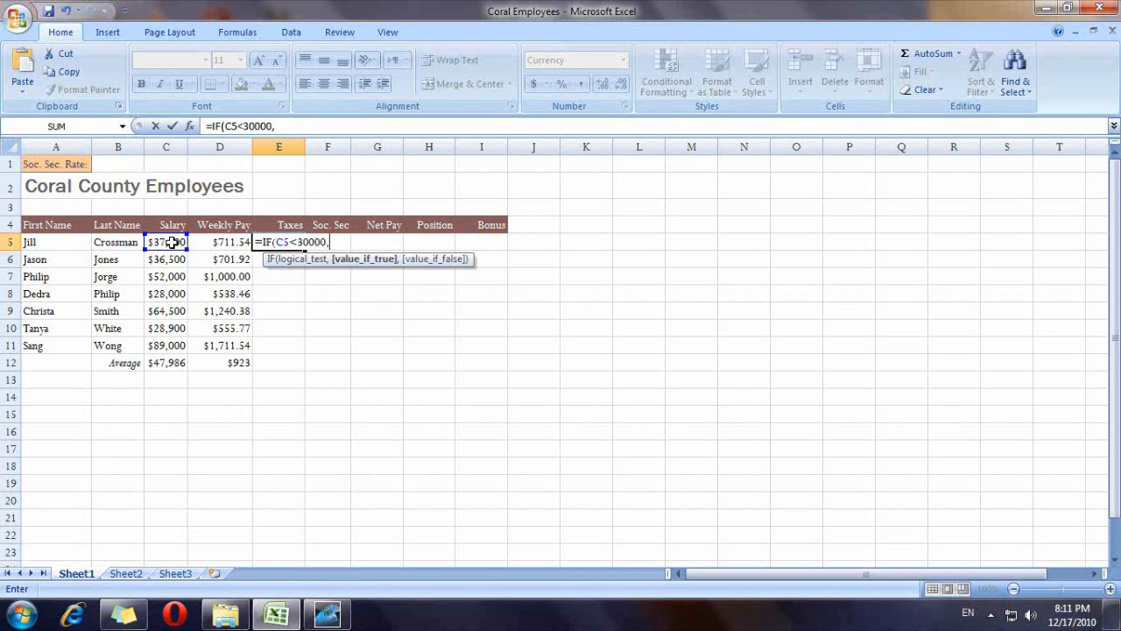
click(229, 245)
text(*15%,)
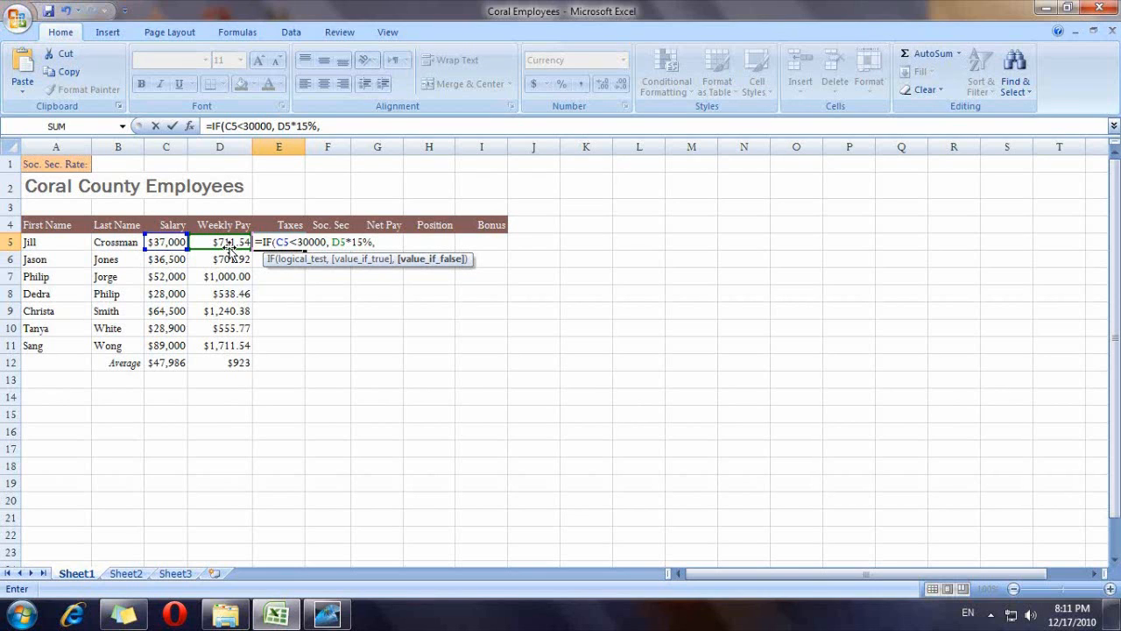
click(230, 247)
text(*28%)
key(Return)
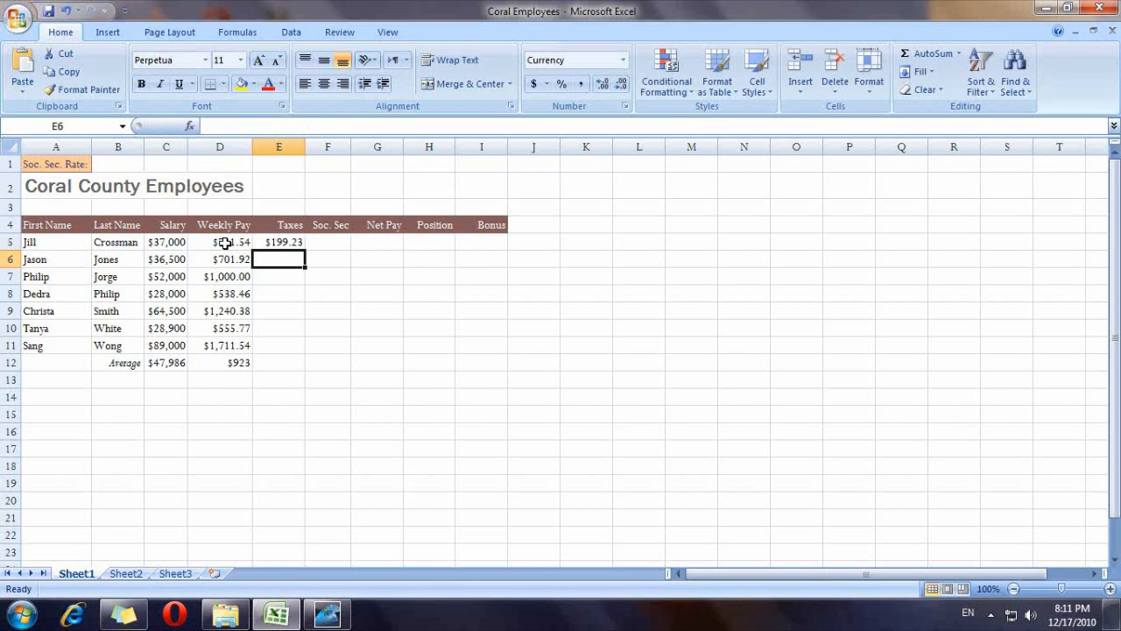
- Fill the tax formula from E5 down to E11 for the remaining employees
click(286, 244)
drag(306, 251, 301, 350)
click(301, 374)
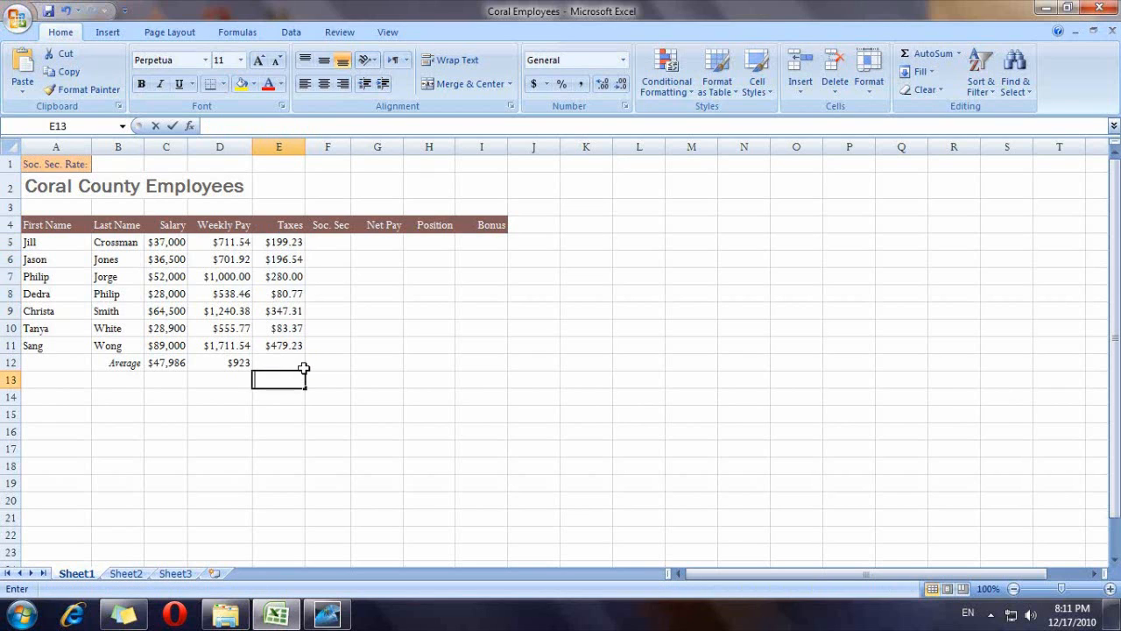
- Enter 6% as the Soc. Sec. Rate in B1
double_click(336, 239)
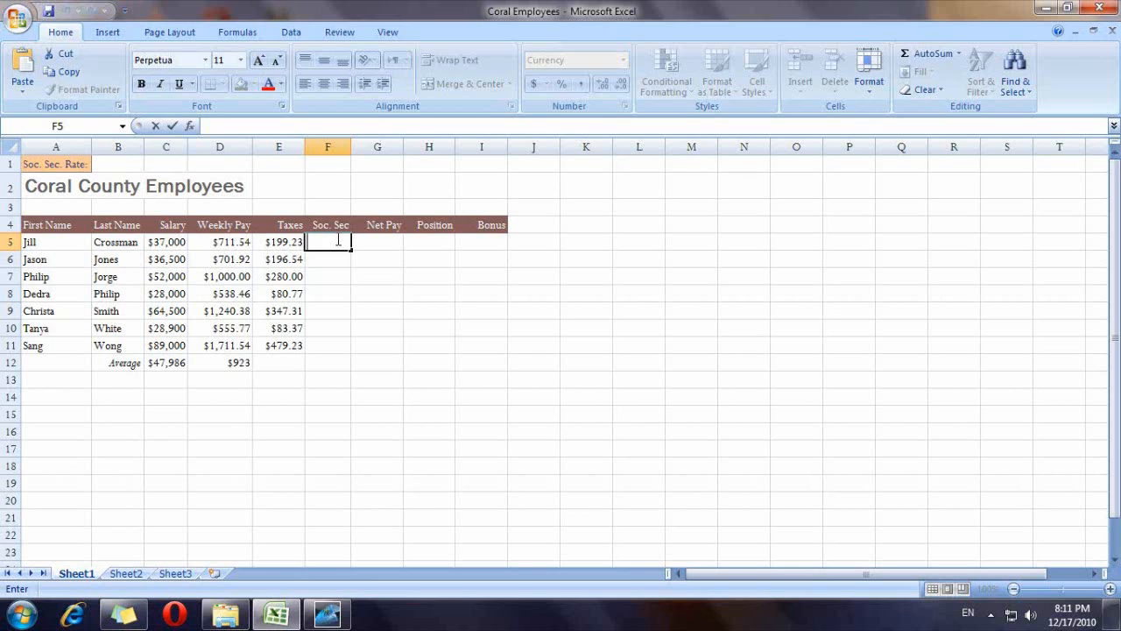
double_click(105, 166)
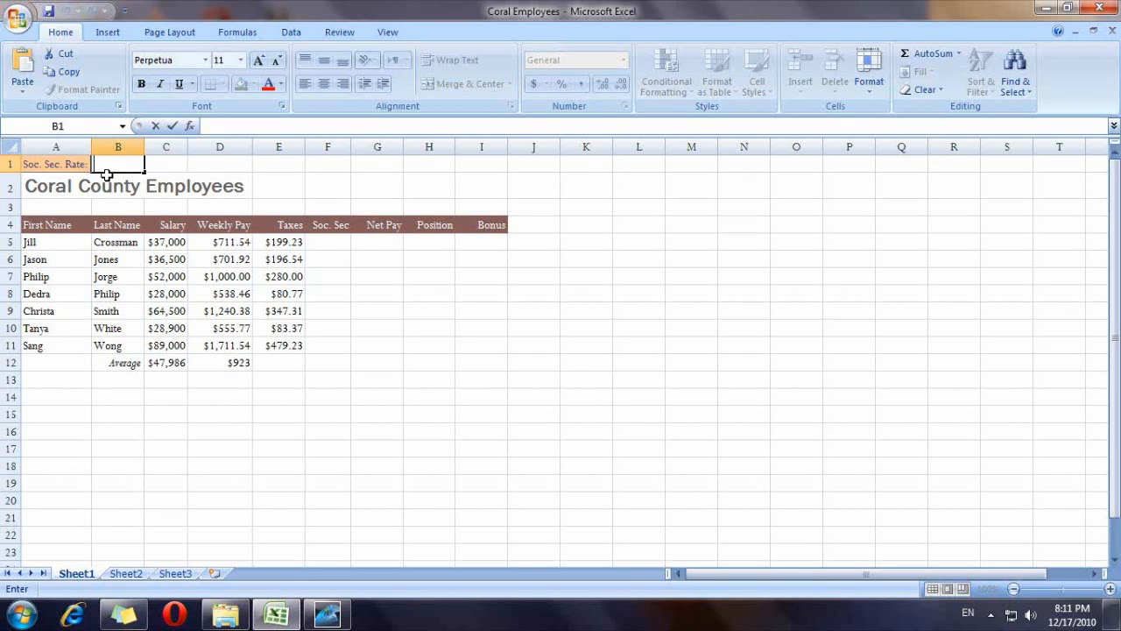
text(6%)
key(Return)
- Calculate the Soc. Sec amount in F5 as =D5*B1 and fill the formula down to F11
click(337, 244)
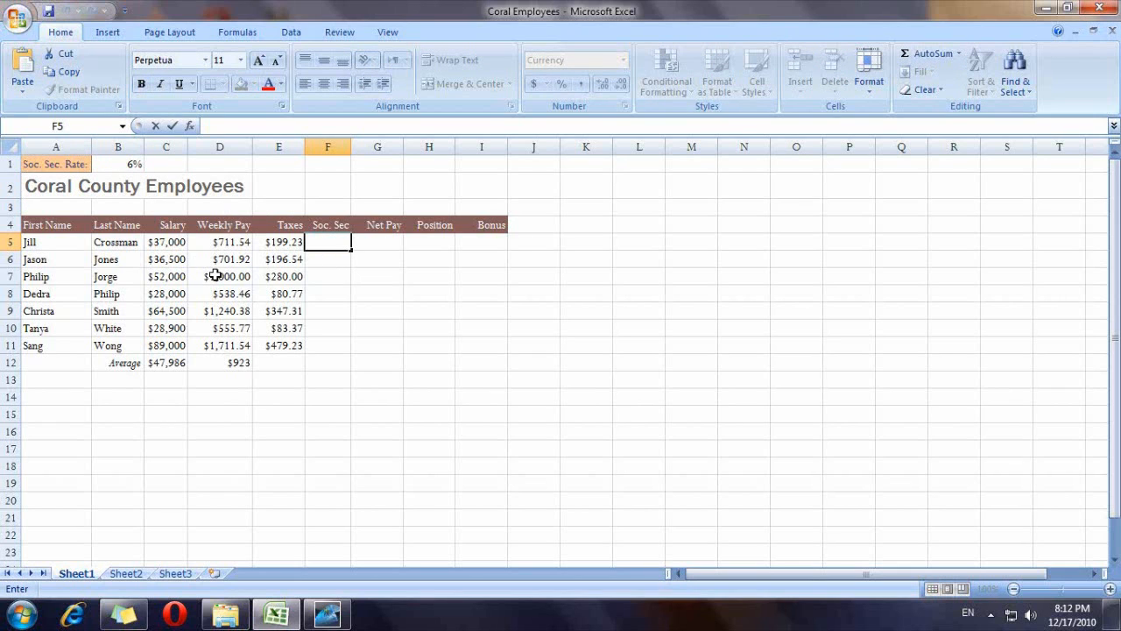
text(=)
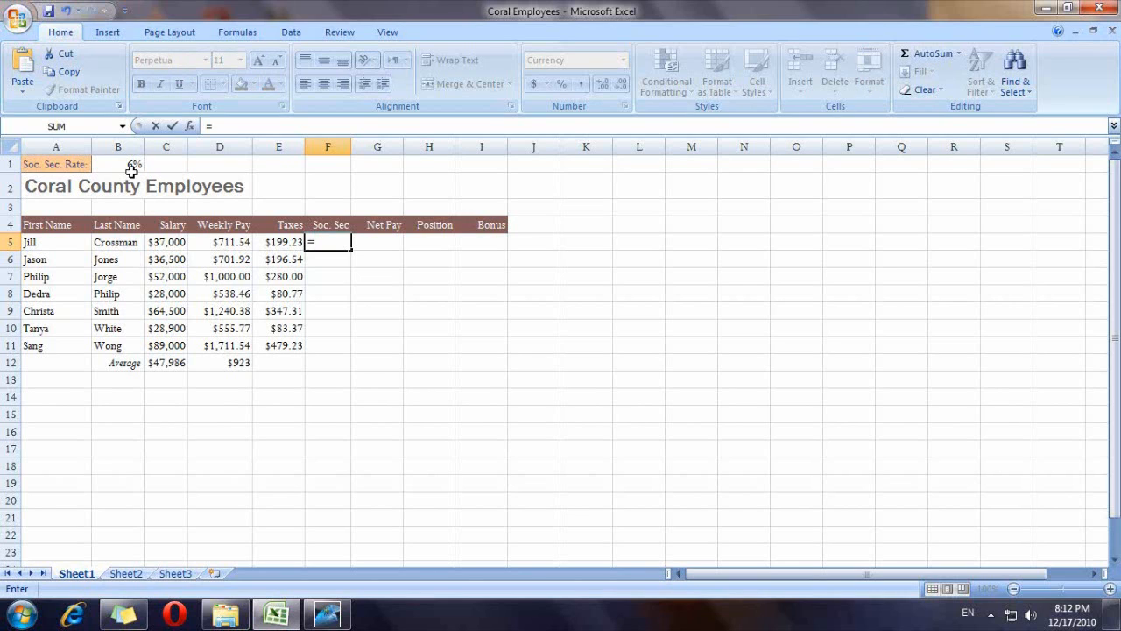
click(228, 242)
text(*)
click(122, 164)
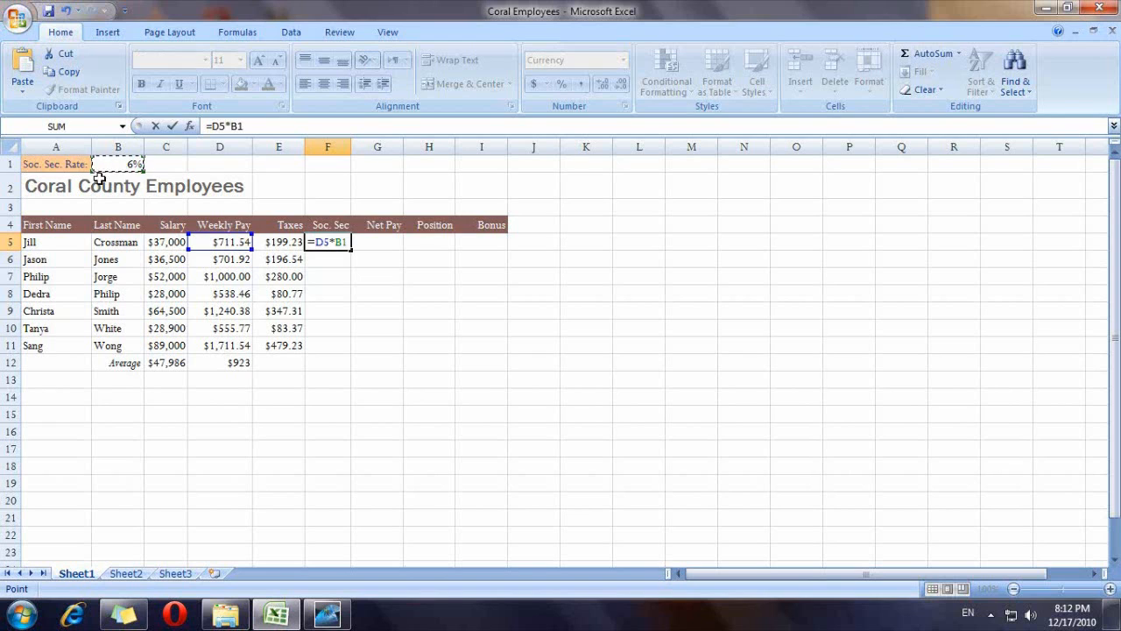
key(Return)
click(350, 247)
drag(351, 249, 353, 350)
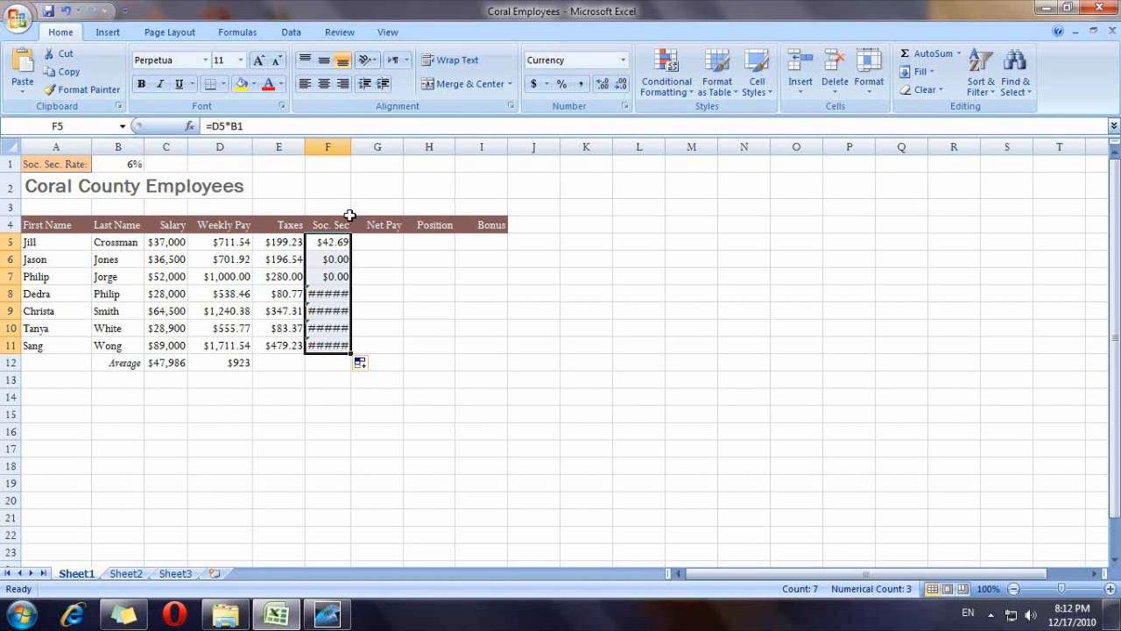
- Examine the references in the F5 Soc. Sec formula and the cells below B1 that its copies would use
double_click(336, 242)
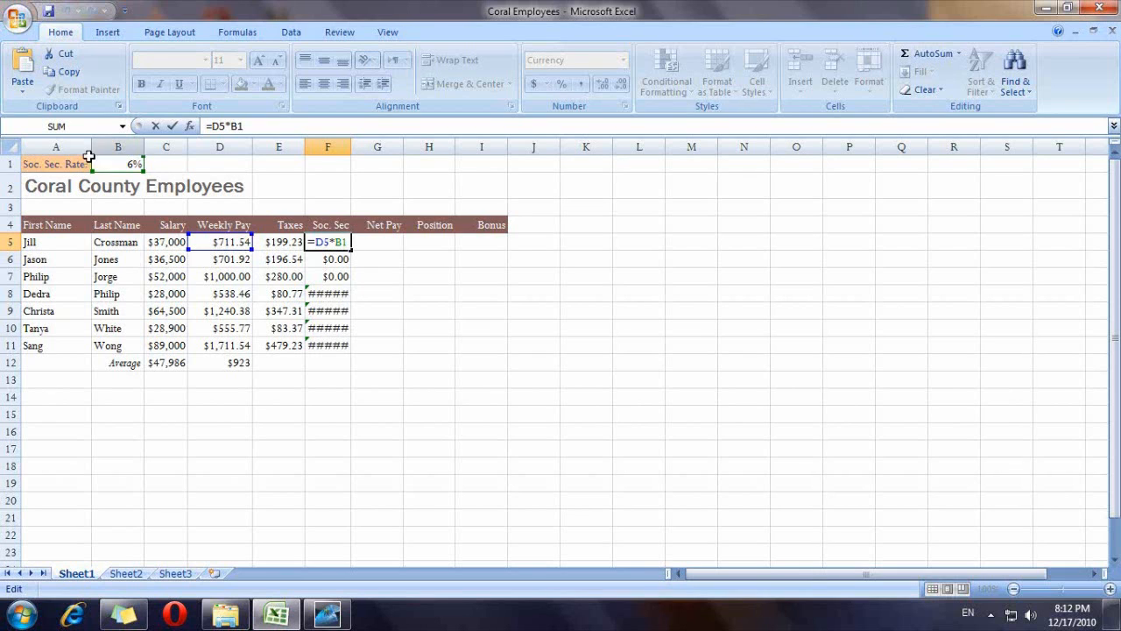
click(120, 180)
click(111, 212)
click(115, 240)
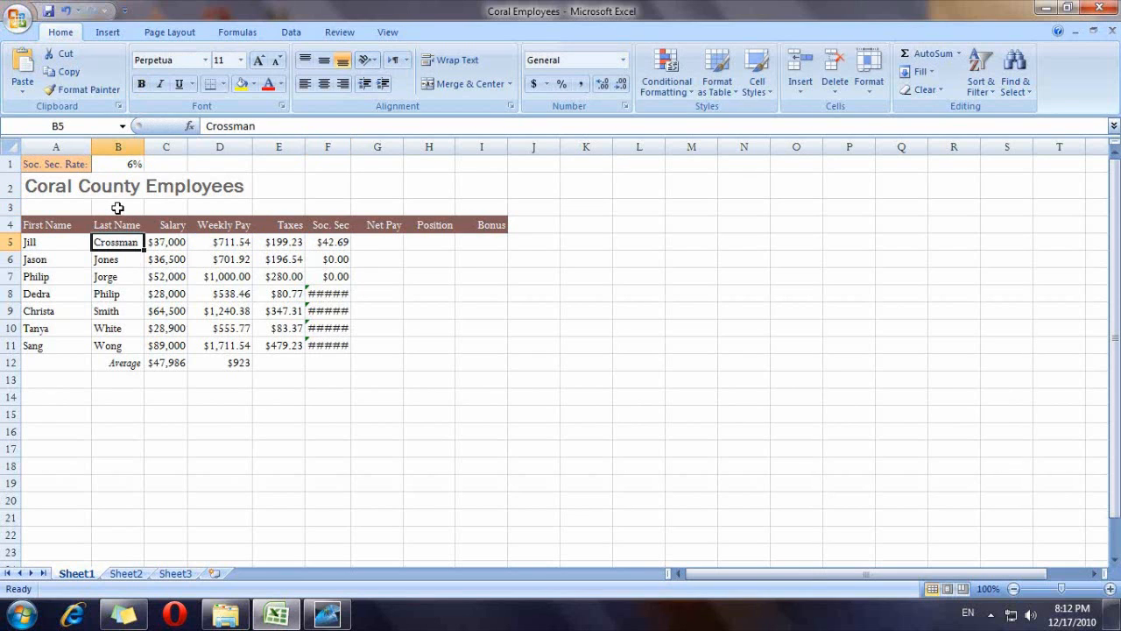
- Make the B1 reference absolute in the F5 Soc. Sec formula, giving =D5*$B$1, and refill it down to F11
click(123, 168)
double_click(331, 241)
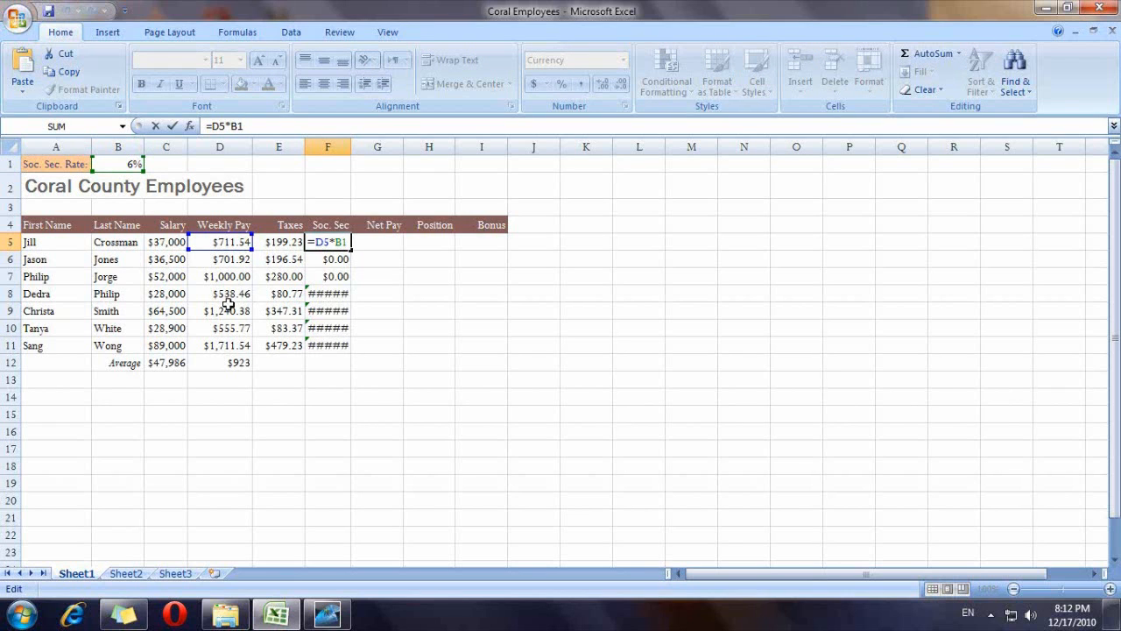
key(F4)
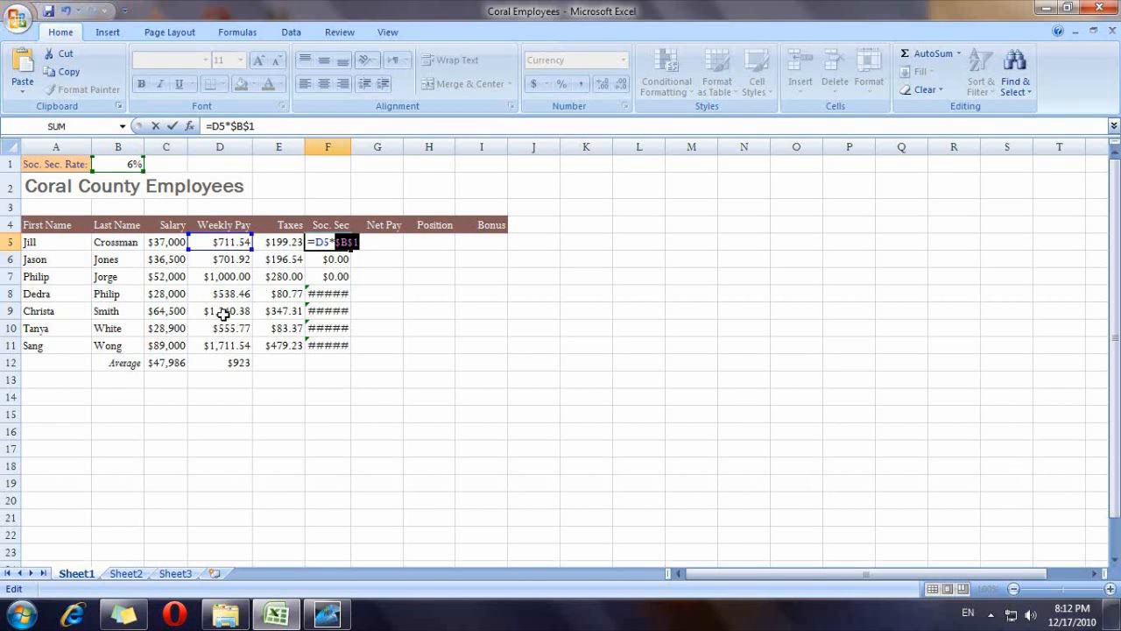
key(Return)
click(326, 246)
drag(351, 249, 348, 348)
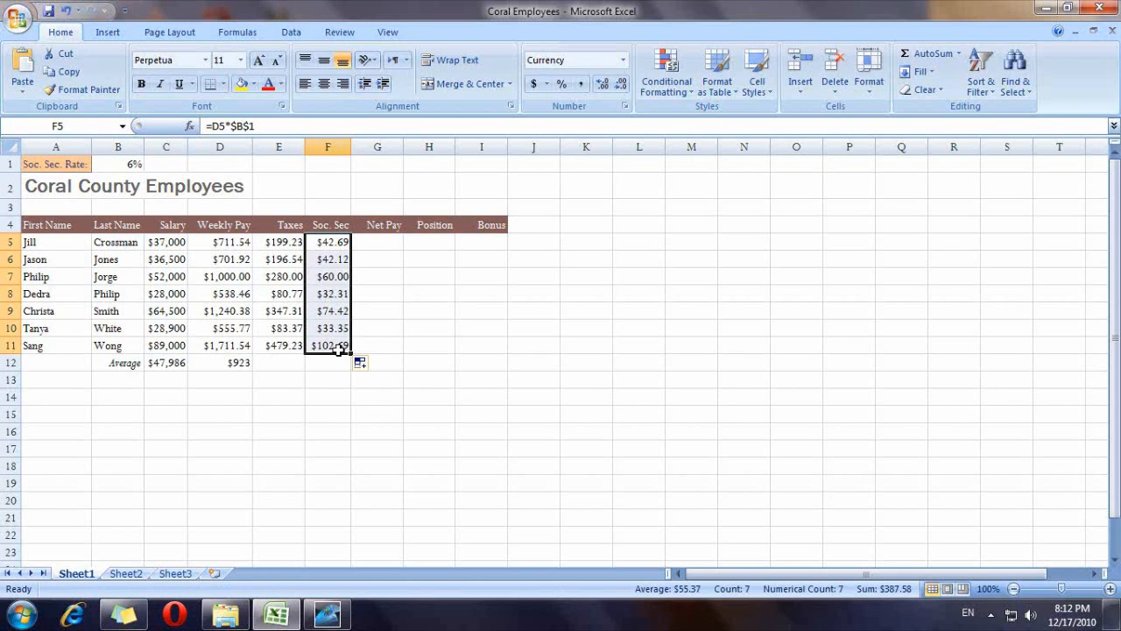
- Calculate the Net Pay in G5 as =D5-(E5+F5) and fill the formula down to G11
click(380, 239)
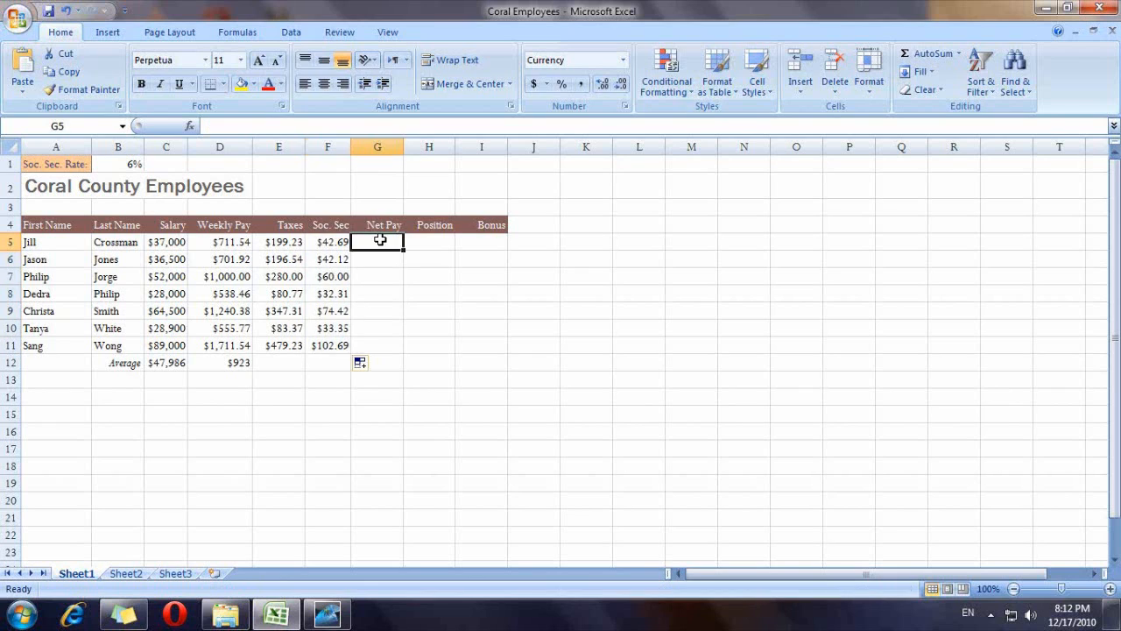
double_click(380, 239)
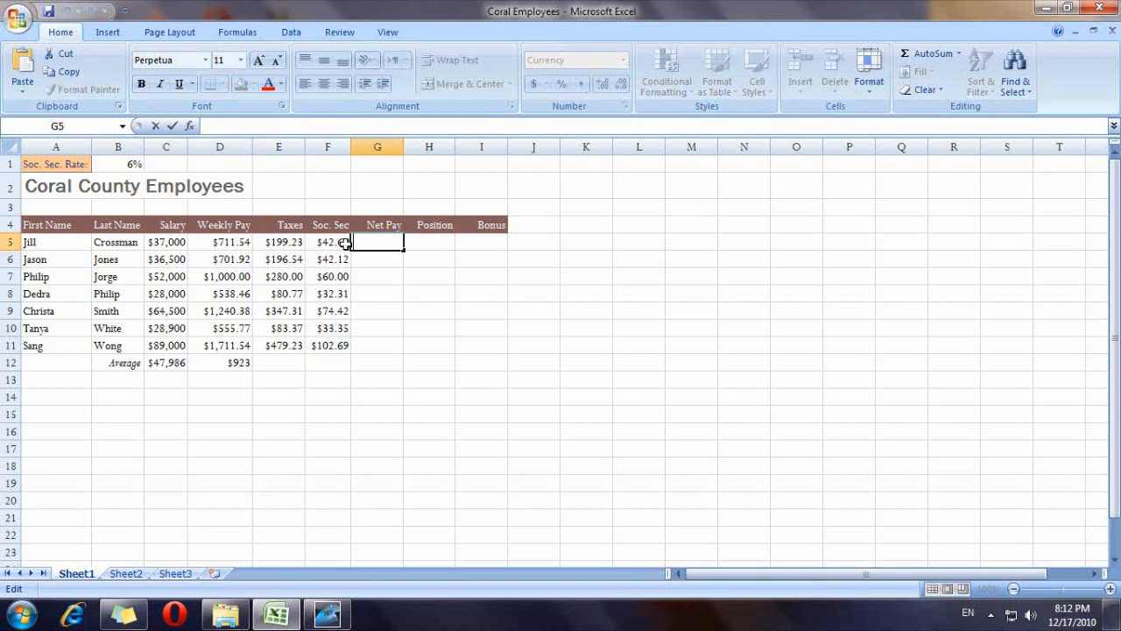
click(227, 249)
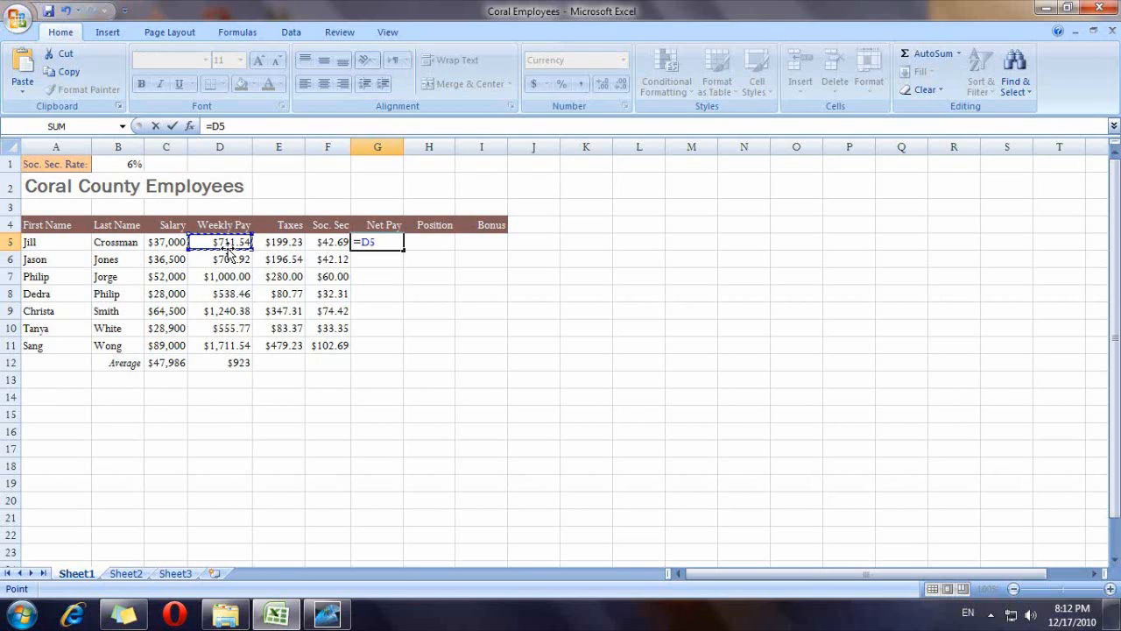
text(-()
click(272, 247)
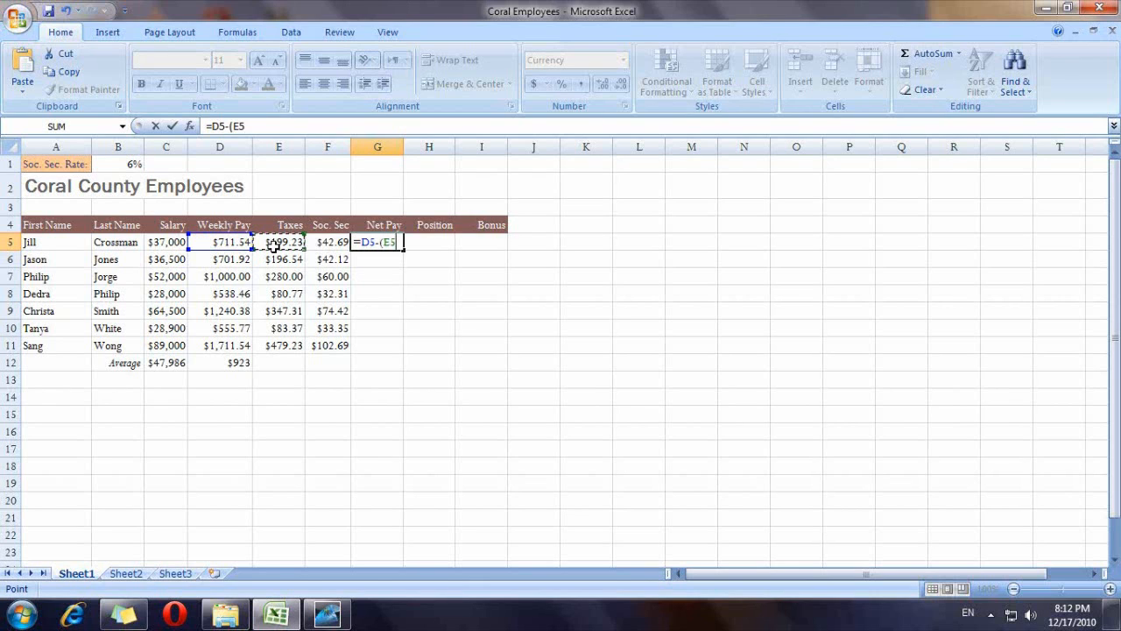
text(+)
click(329, 242)
text())
key(Return)
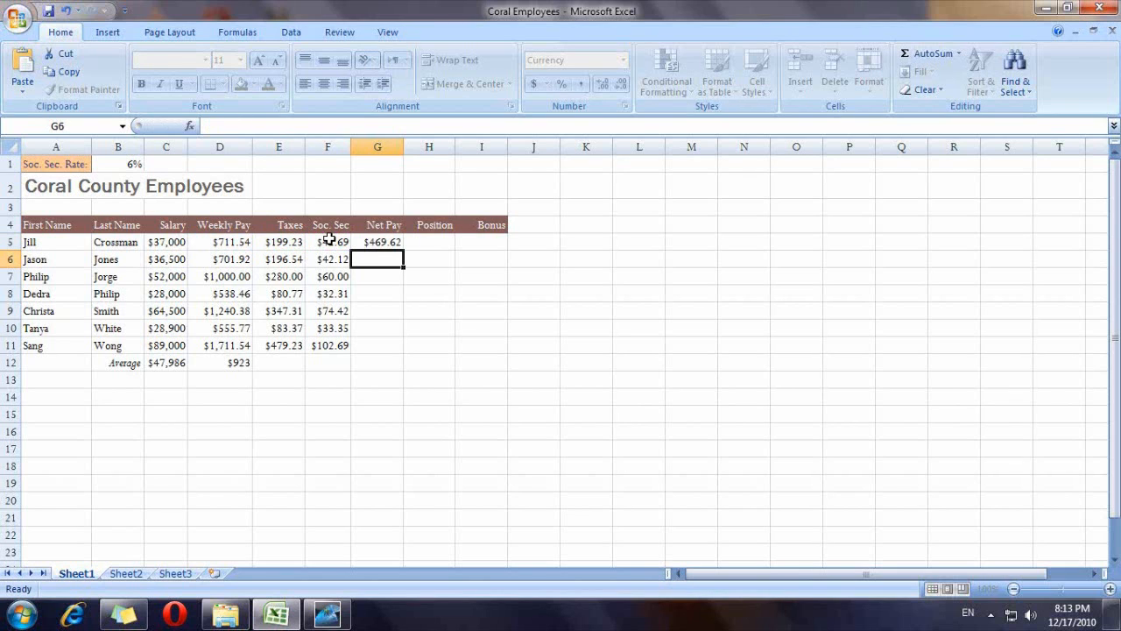
click(377, 242)
drag(403, 250, 397, 348)
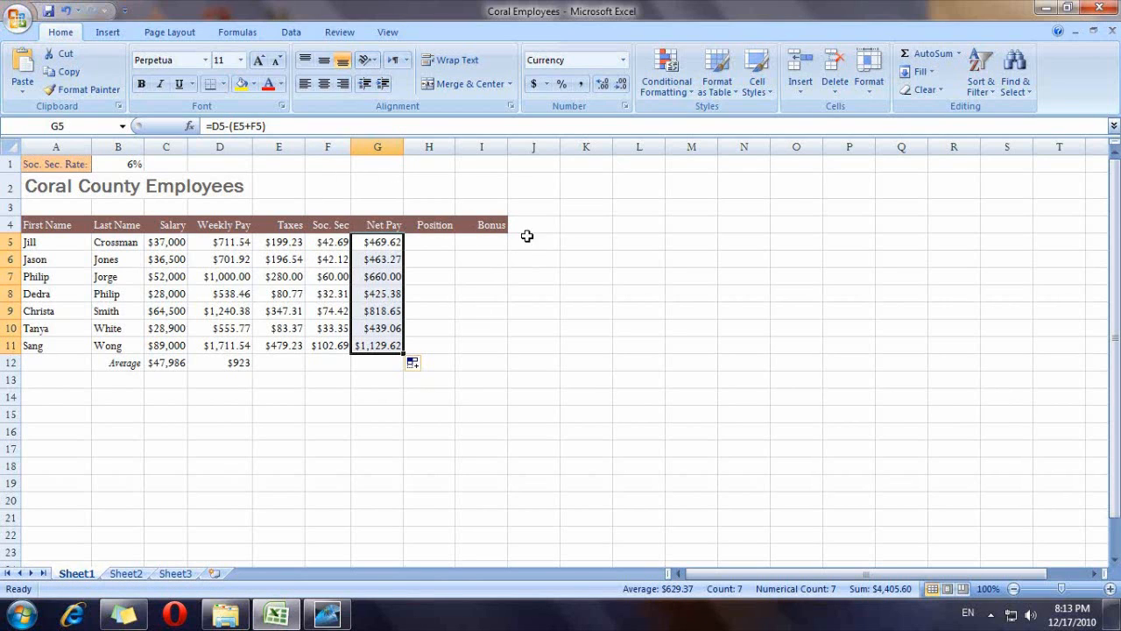
click(414, 236)
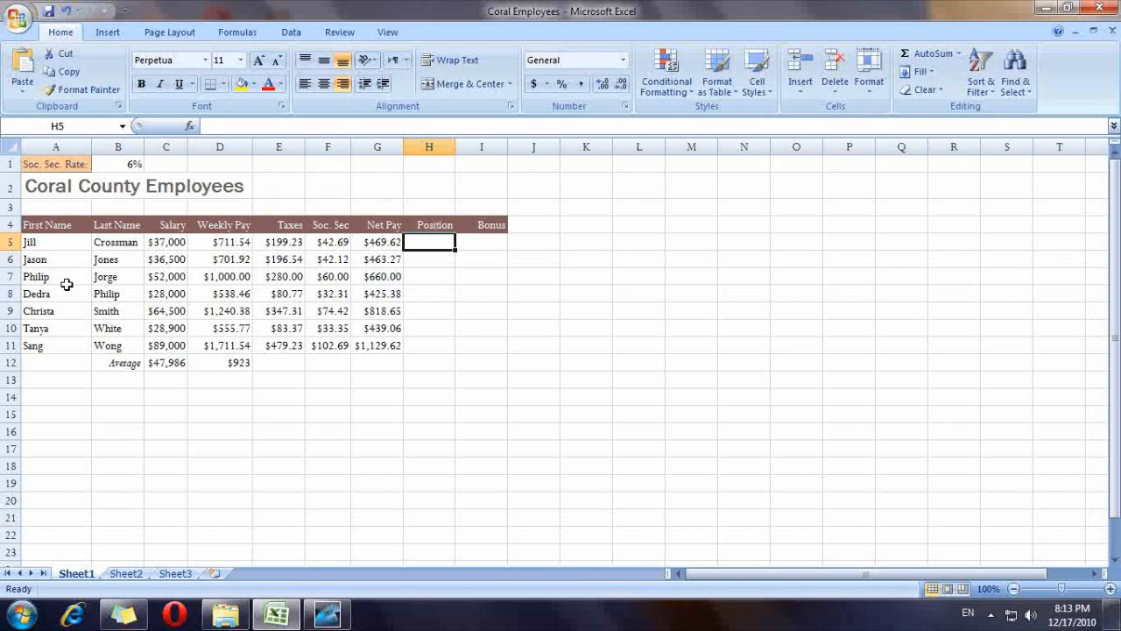
key(Right)
text(A)
key(BackSpace)
key(Left)
text(a)
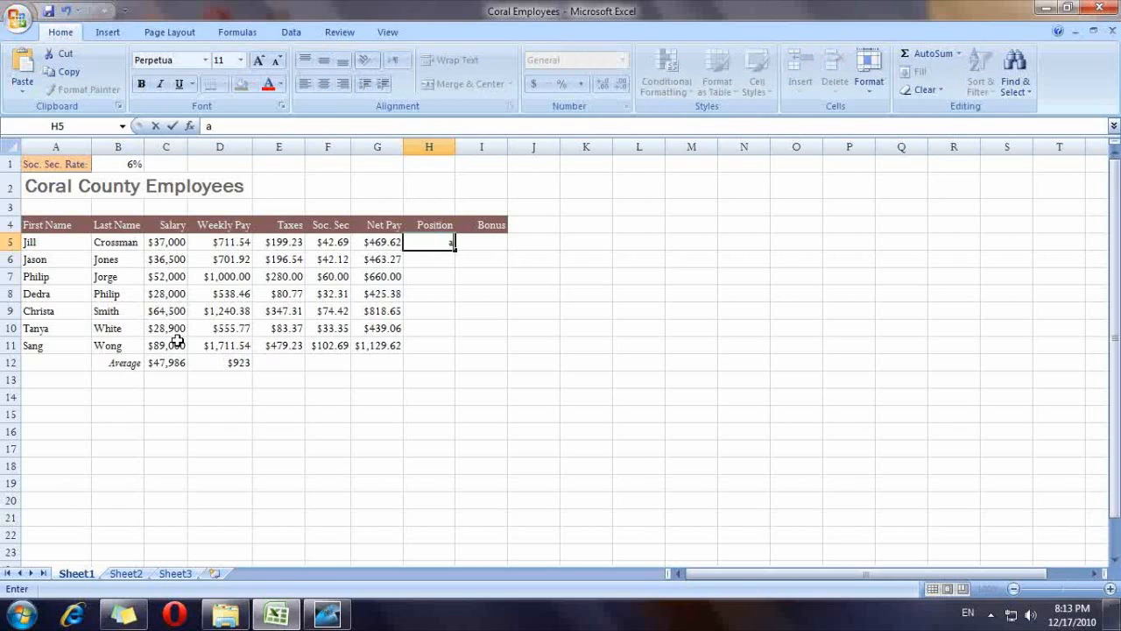
text(ssita)
drag(219, 396, 279, 552)
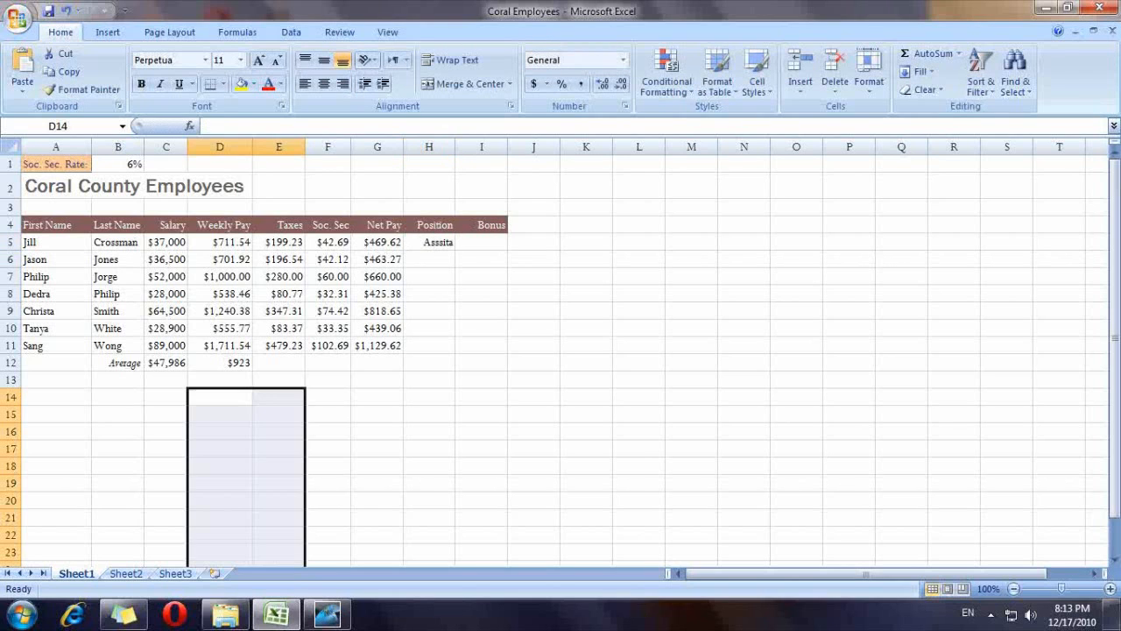
- Enter the positions Assistant, Assistant and Manager in H5 to H7
click(431, 242)
text(Assistant)
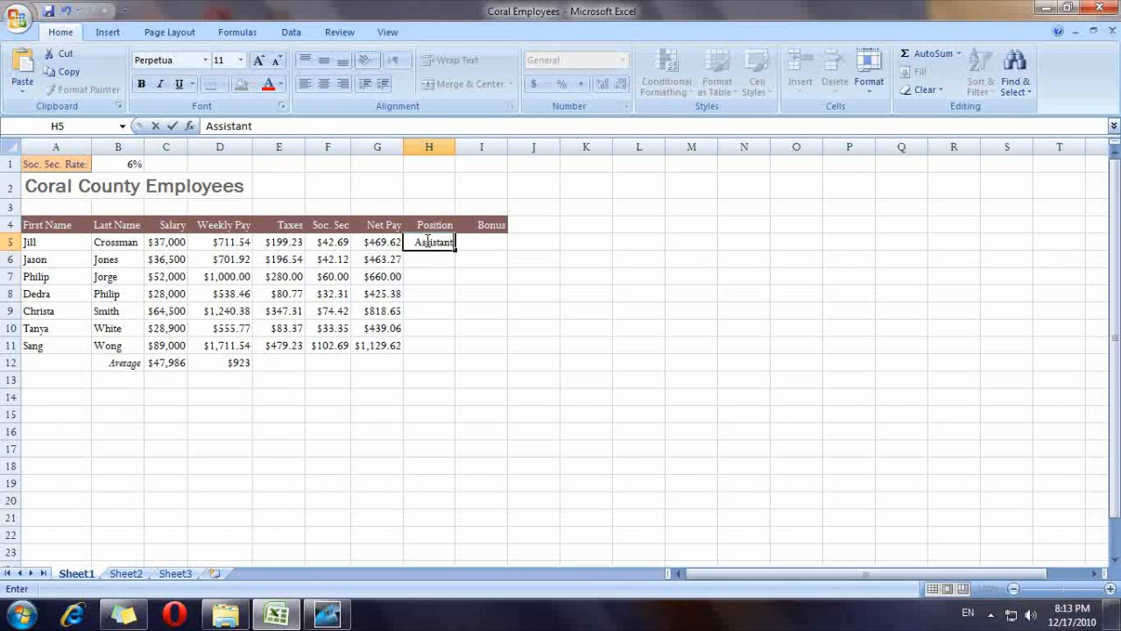
key(Return)
text(Assistant)
key(Return)
text(Manger)
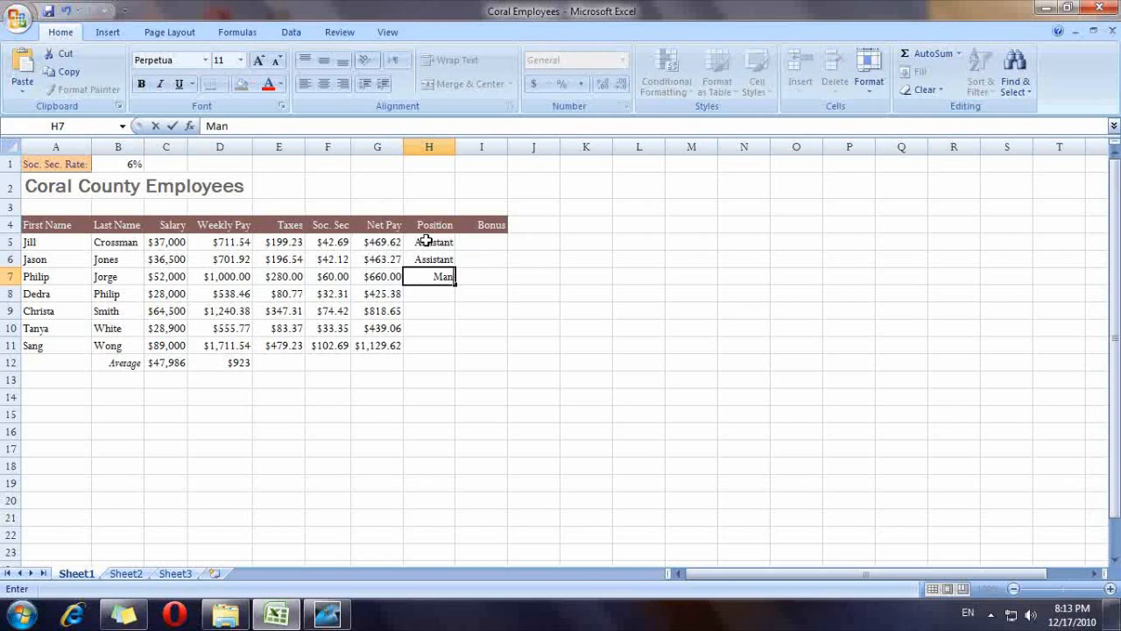
key(BackSpace)
key(BackSpace)
key(BackSpace)
text(ager)
key(Return)
- Enter the positions Assistant, Manager, Assistant and Manager in H8 to H11
text(As)
key(Return)
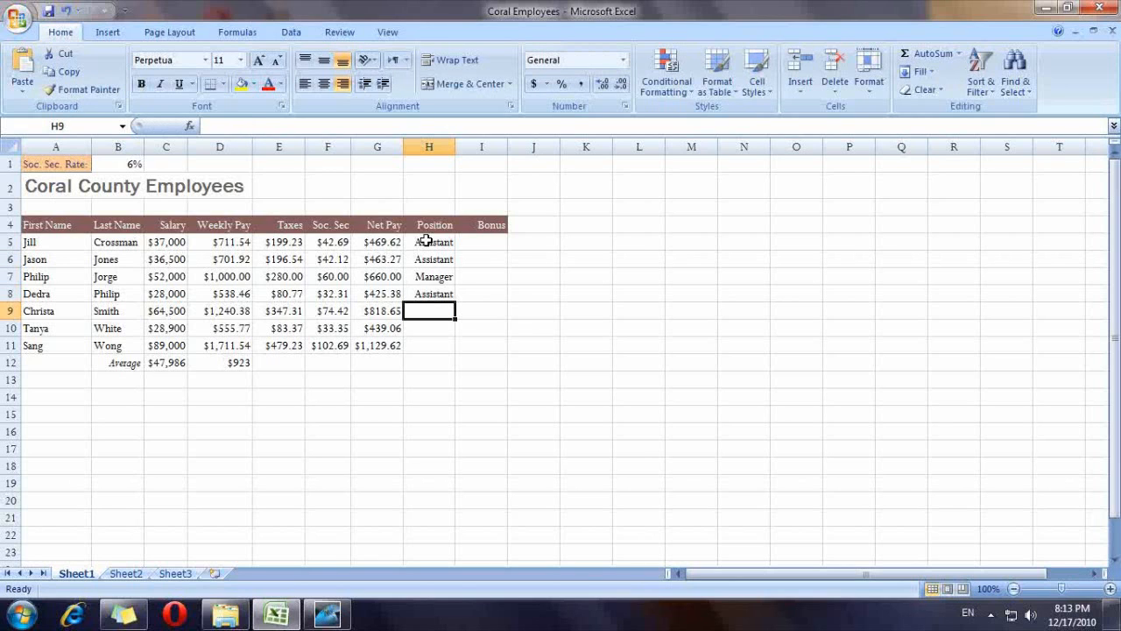
text(Manager)
key(Return)
text(Assistant)
key(Return)
text(M)
key(Return)
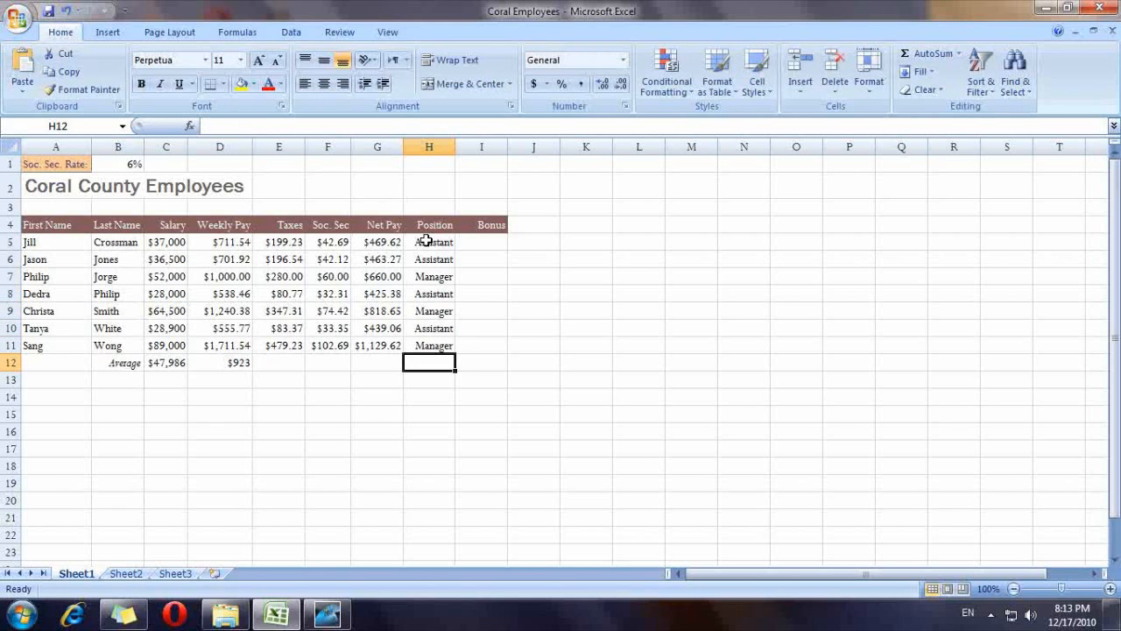
- Begin the Bonus formula in I5 with an IF function that tests whether H5 equals "Manager"
click(478, 241)
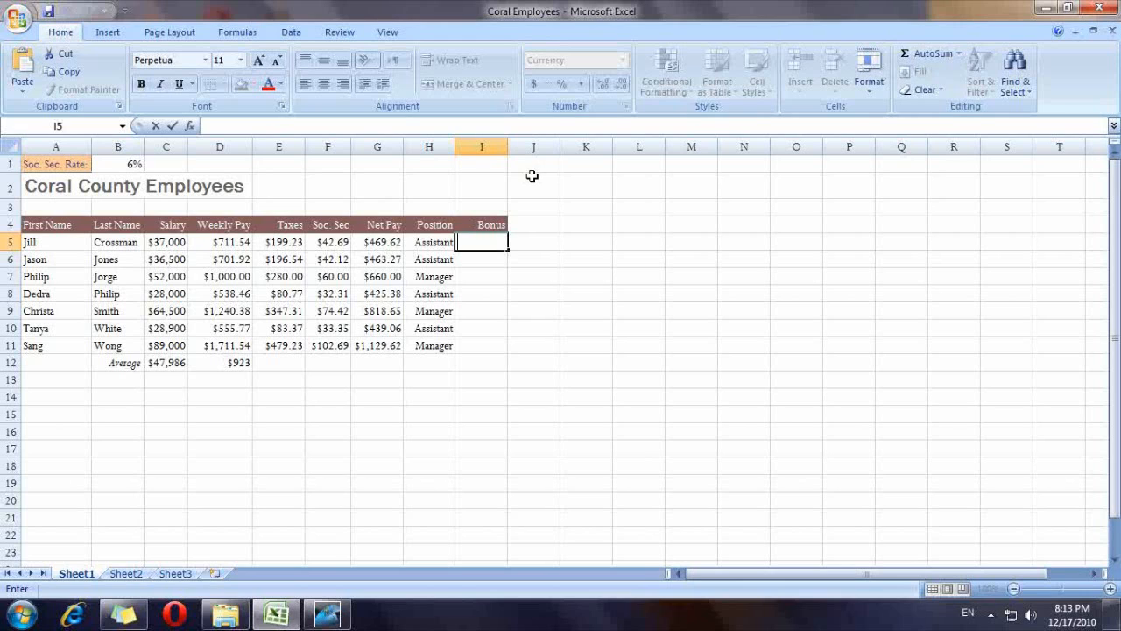
text(=IF()
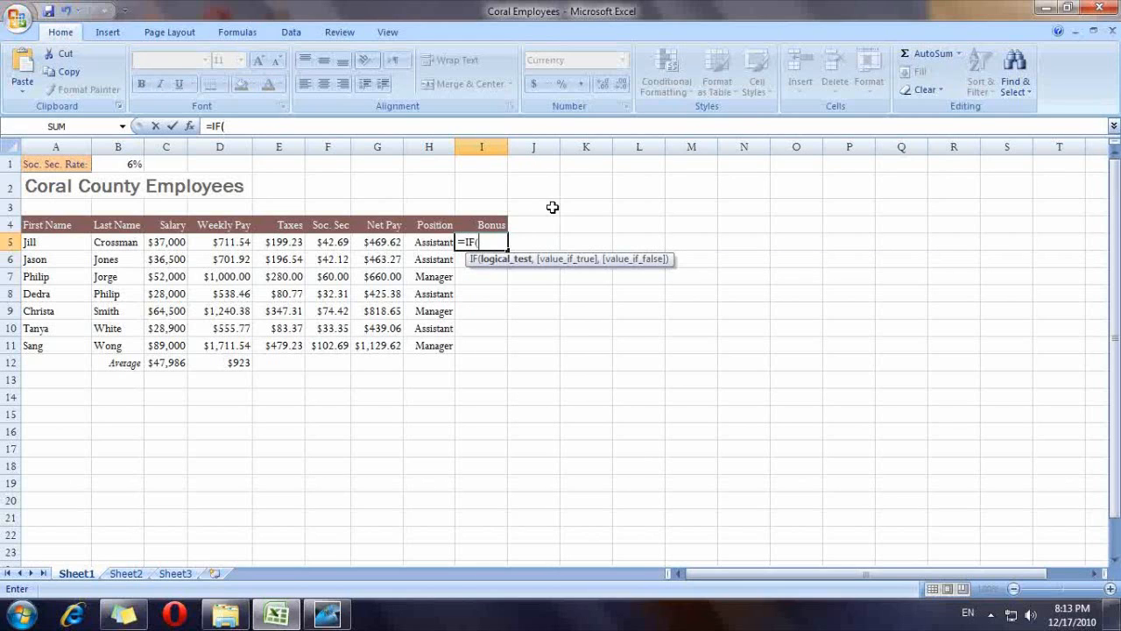
click(436, 242)
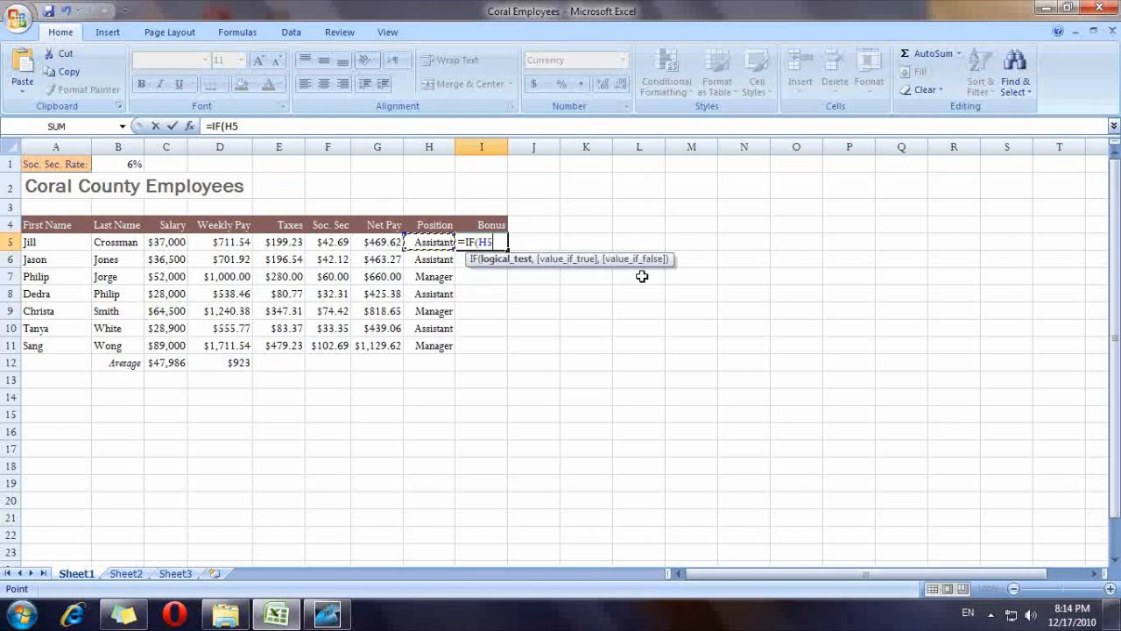
text(="MANAG)
key(BackSpace)
key(BackSpace)
key(BackSpace)
key(BackSpace)
text(anager",)
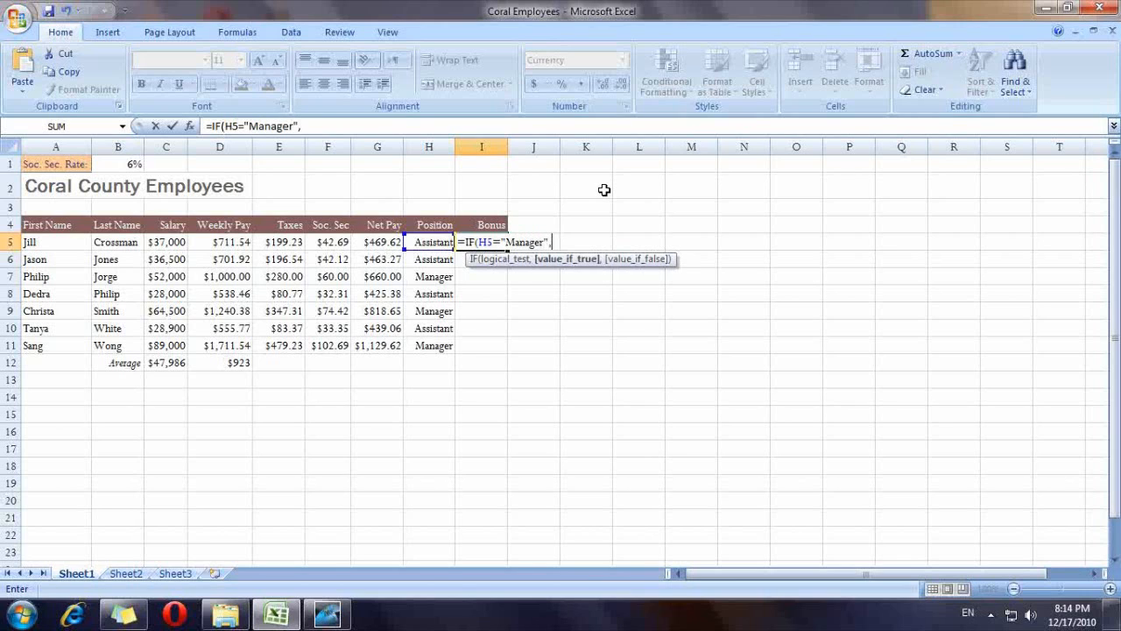
- Complete the I5 Bonus formula with D5*20% if true and D5*10% if false, and fill it down to I11
click(210, 245)
text(*20%)
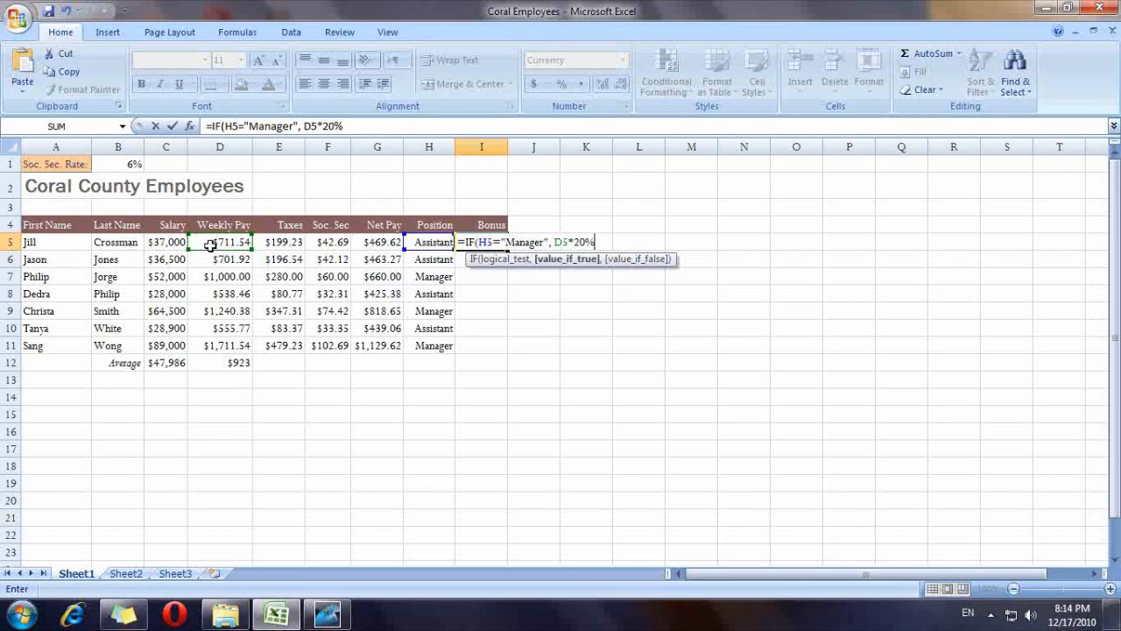
text(,)
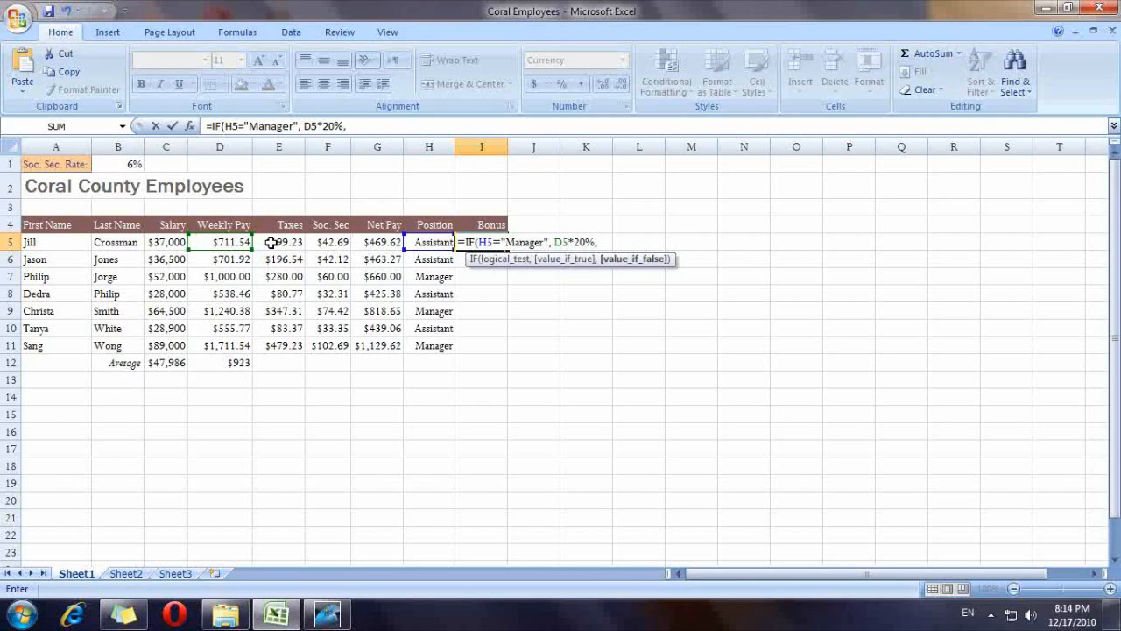
click(231, 242)
text(*1)
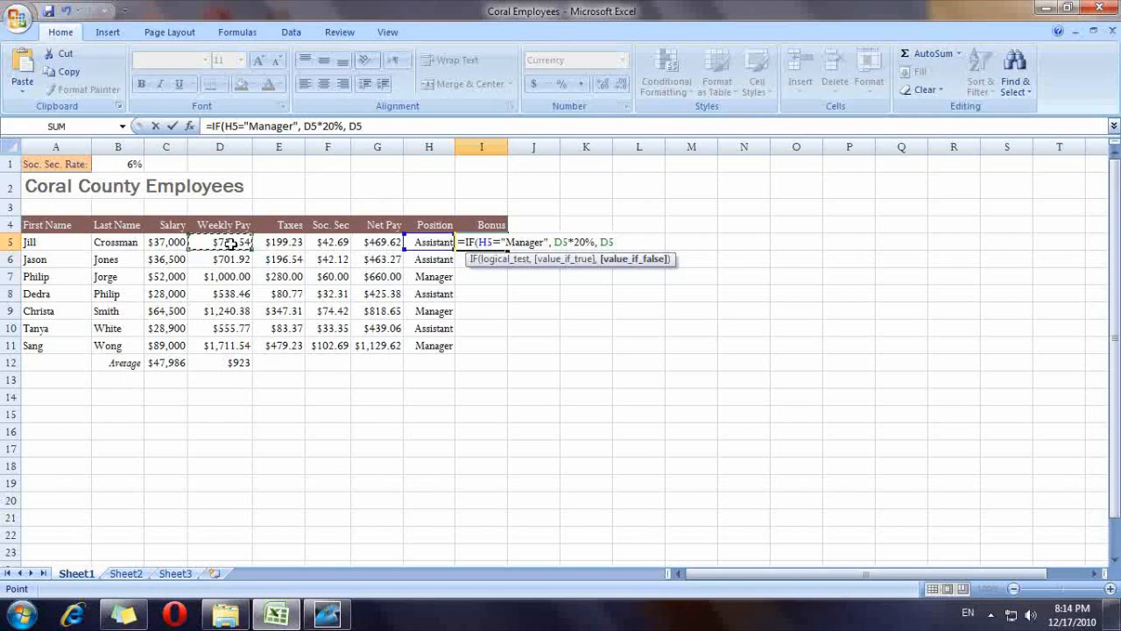
text(0%)
key(Return)
click(490, 241)
drag(509, 252, 506, 352)
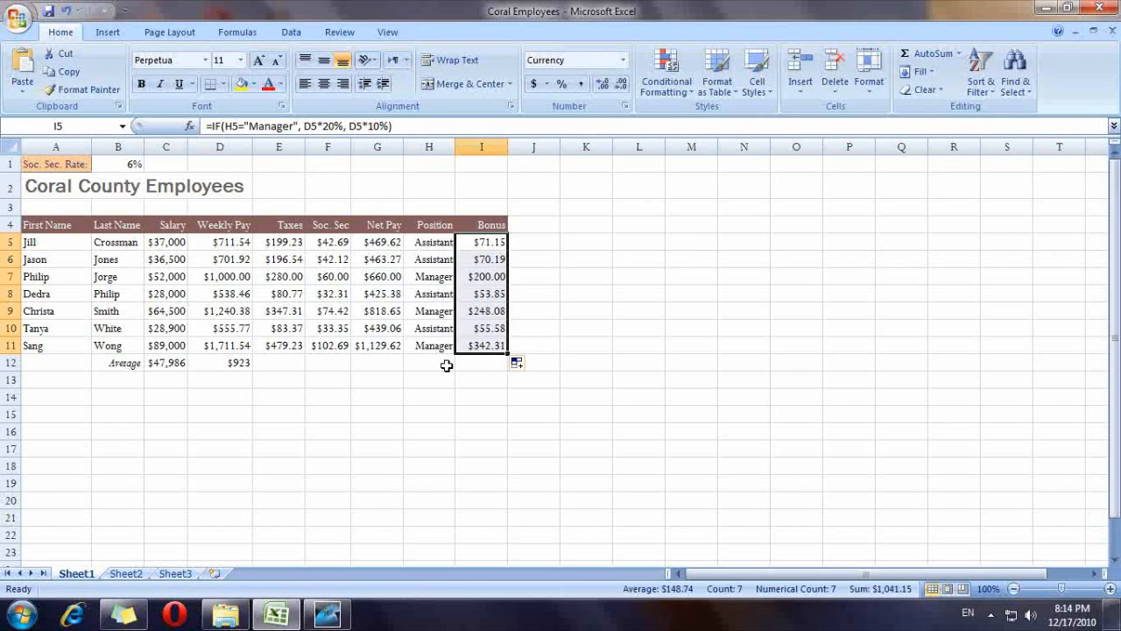
- Switch the worksheet to Page Layout view and enter the author's first name in the center header section
click(450, 380)
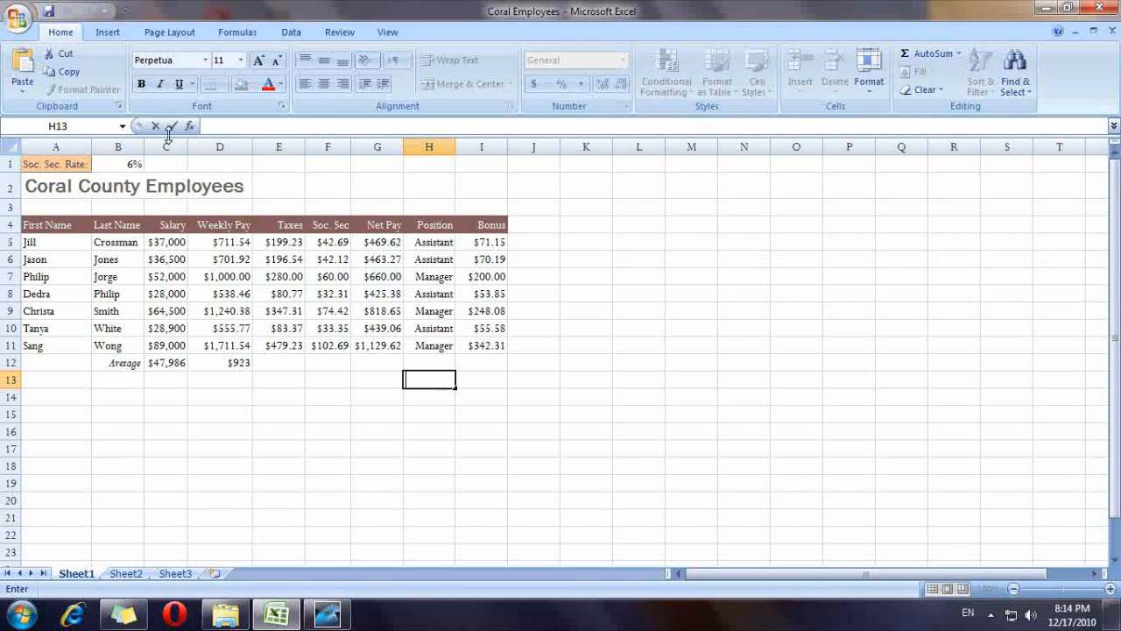
click(384, 31)
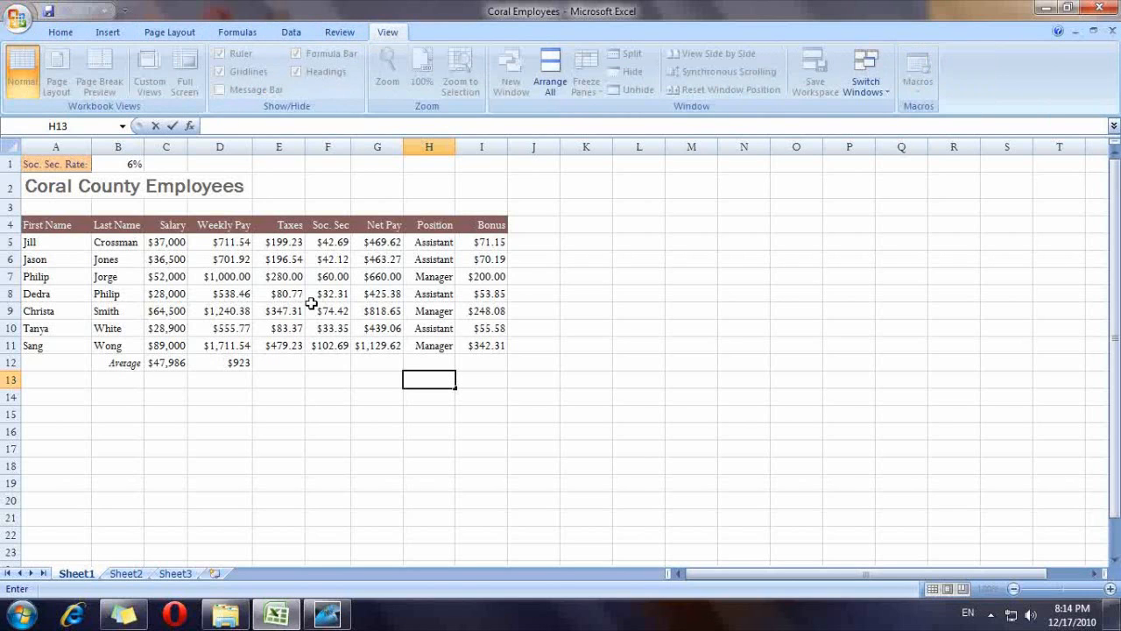
click(278, 379)
click(55, 84)
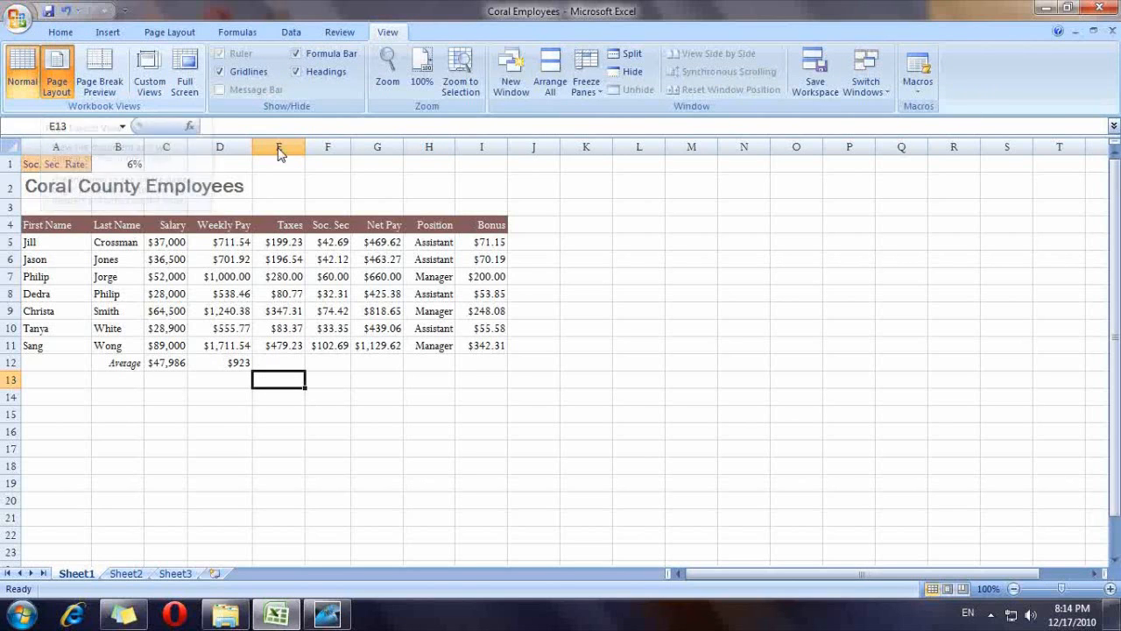
click(353, 210)
text(Chelsea)
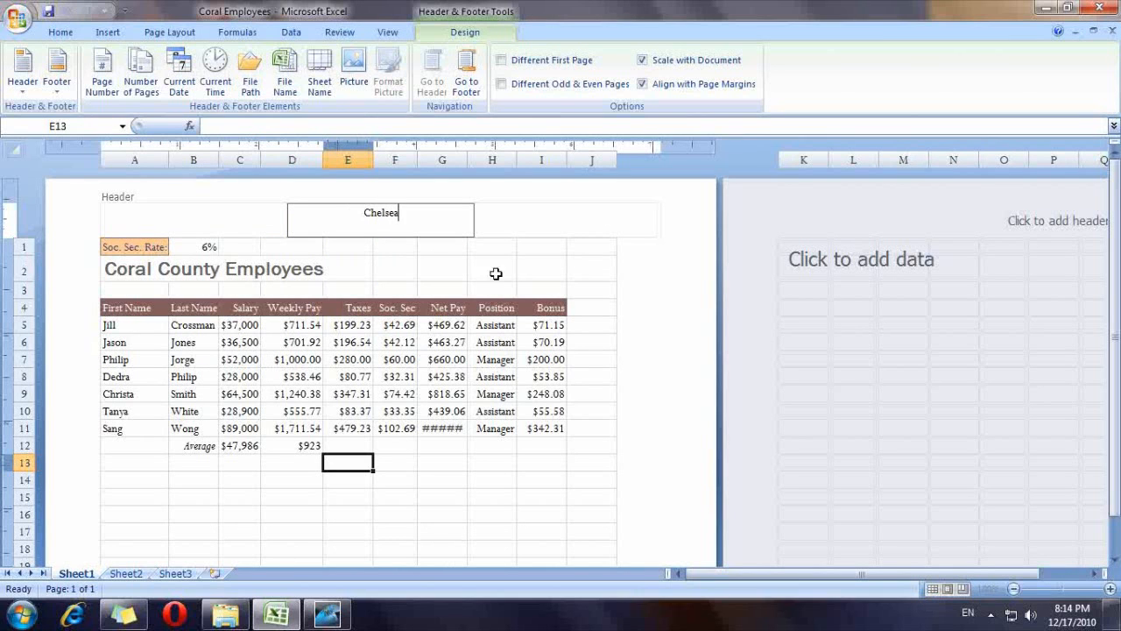
- Enter the date December 17th, 2010 in the center footer section of the first page
drag(1115, 286, 1115, 324)
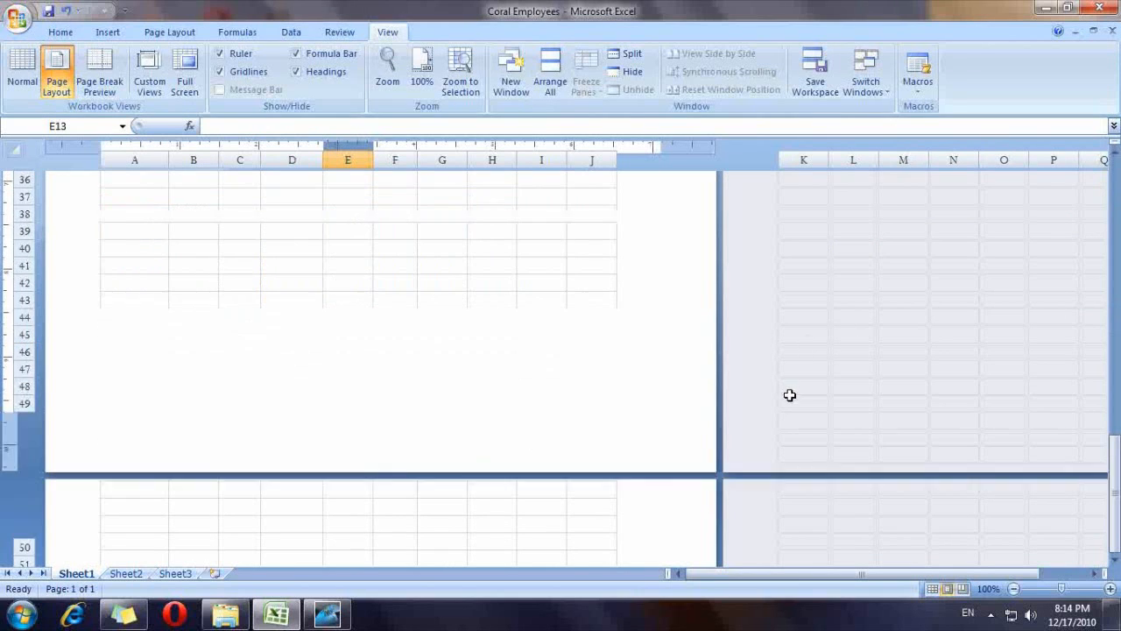
scroll(789, 395, down, 2)
click(380, 313)
text(Date)
key(BackSpace)
key(BackSpace)
key(BackSpace)
key(BackSpace)
text(ecemb)
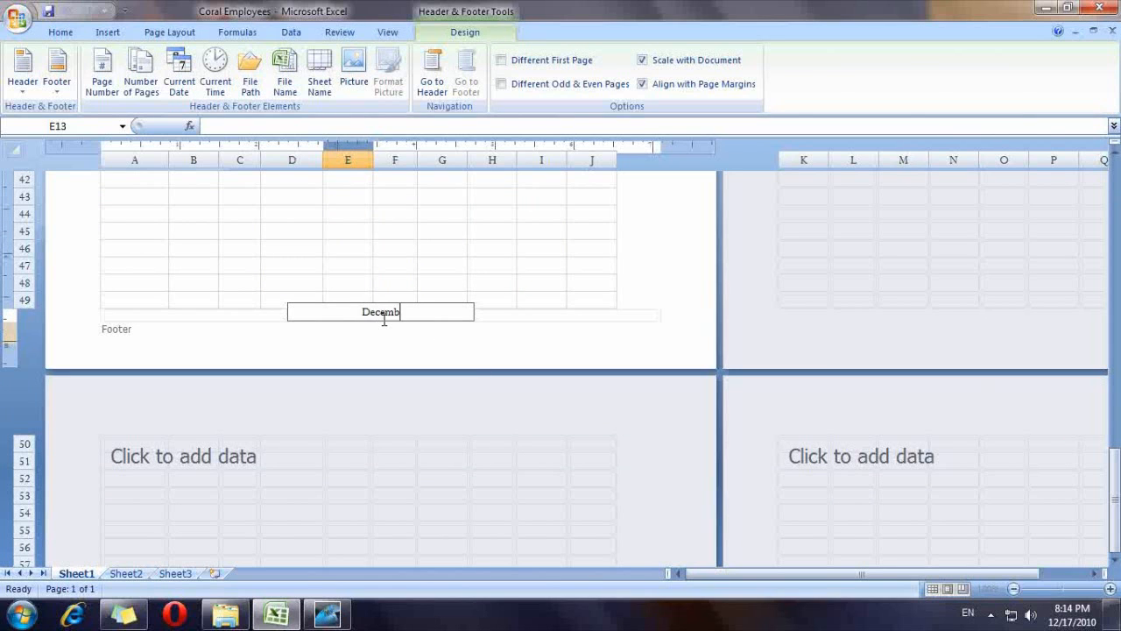
text(er 17th, 2010)
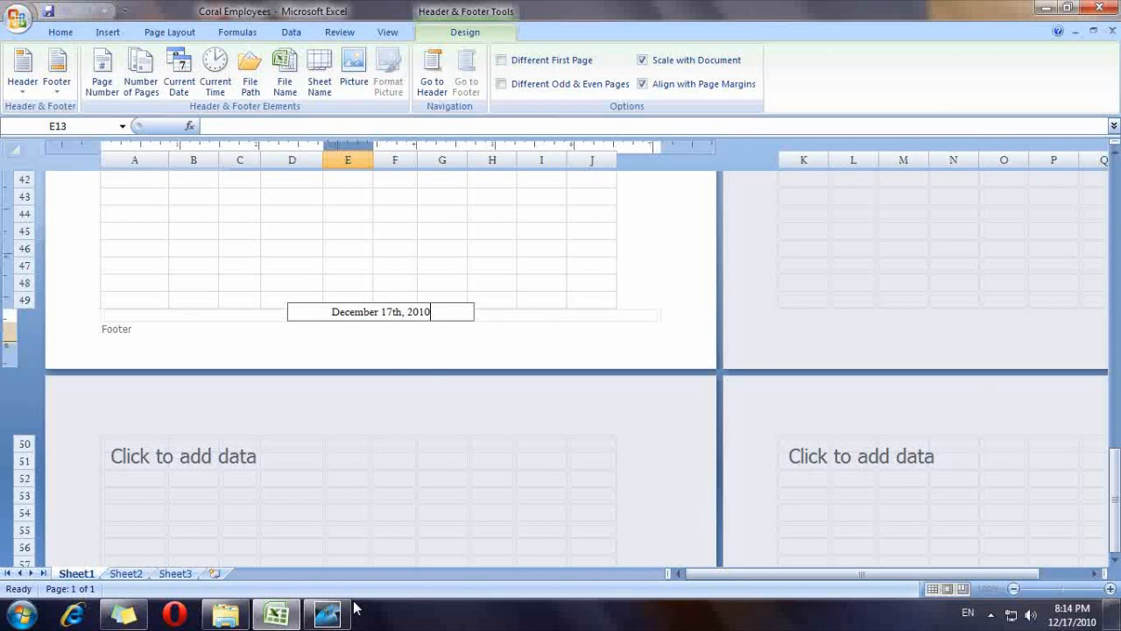